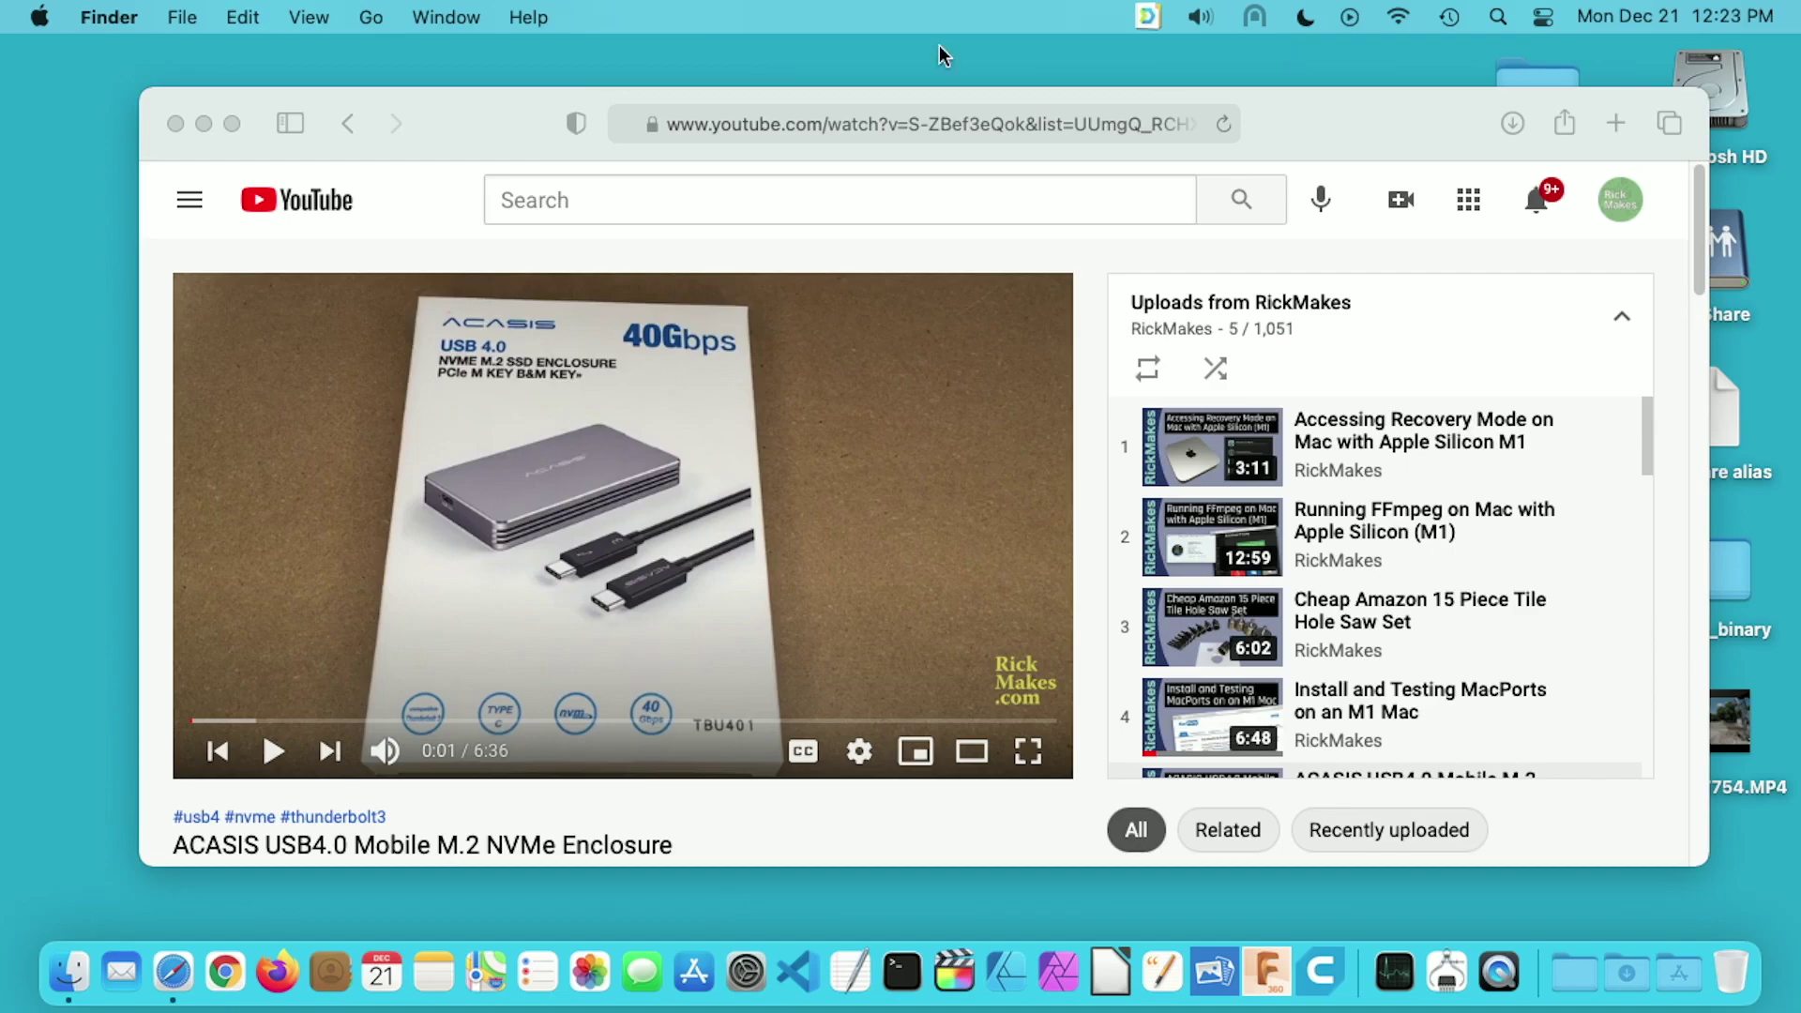
Close the Safari window playing the YouTube video
left_click(176, 124)
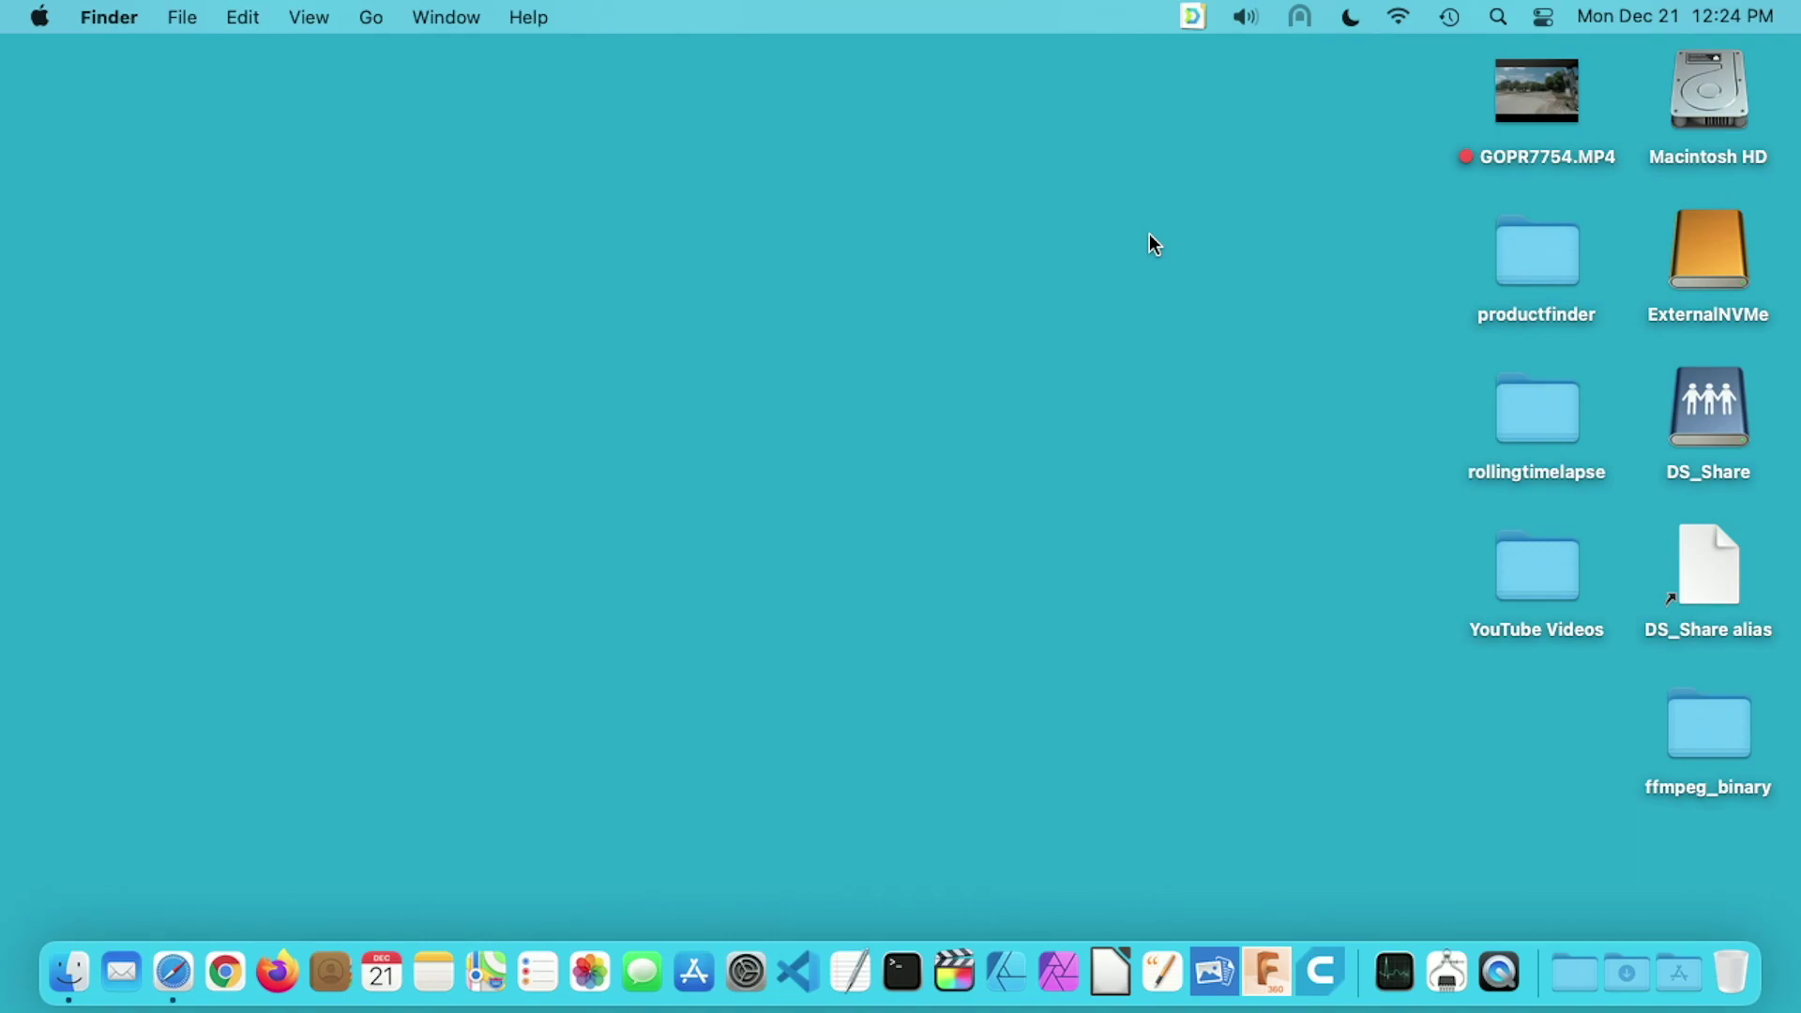
Launch Disk Utility, show all devices, and select the Samsung SSD 970 EVO Plus 1TB
key("super+space")
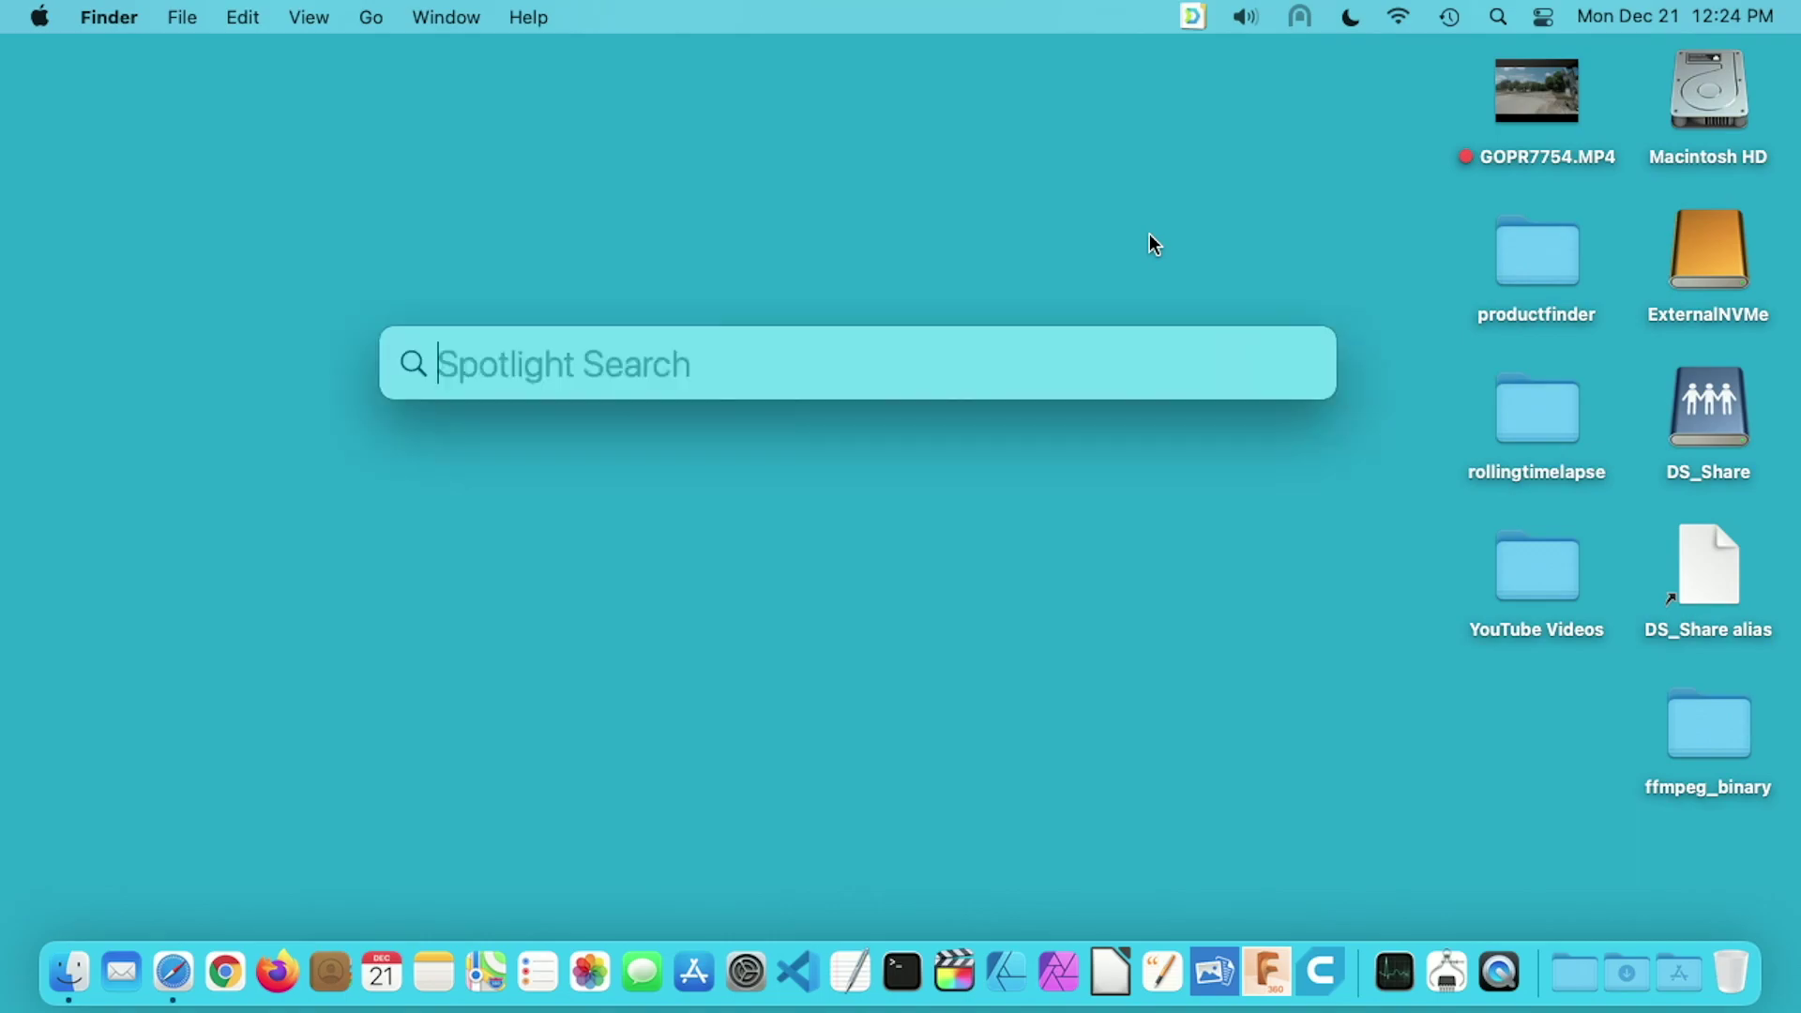
type("disk")
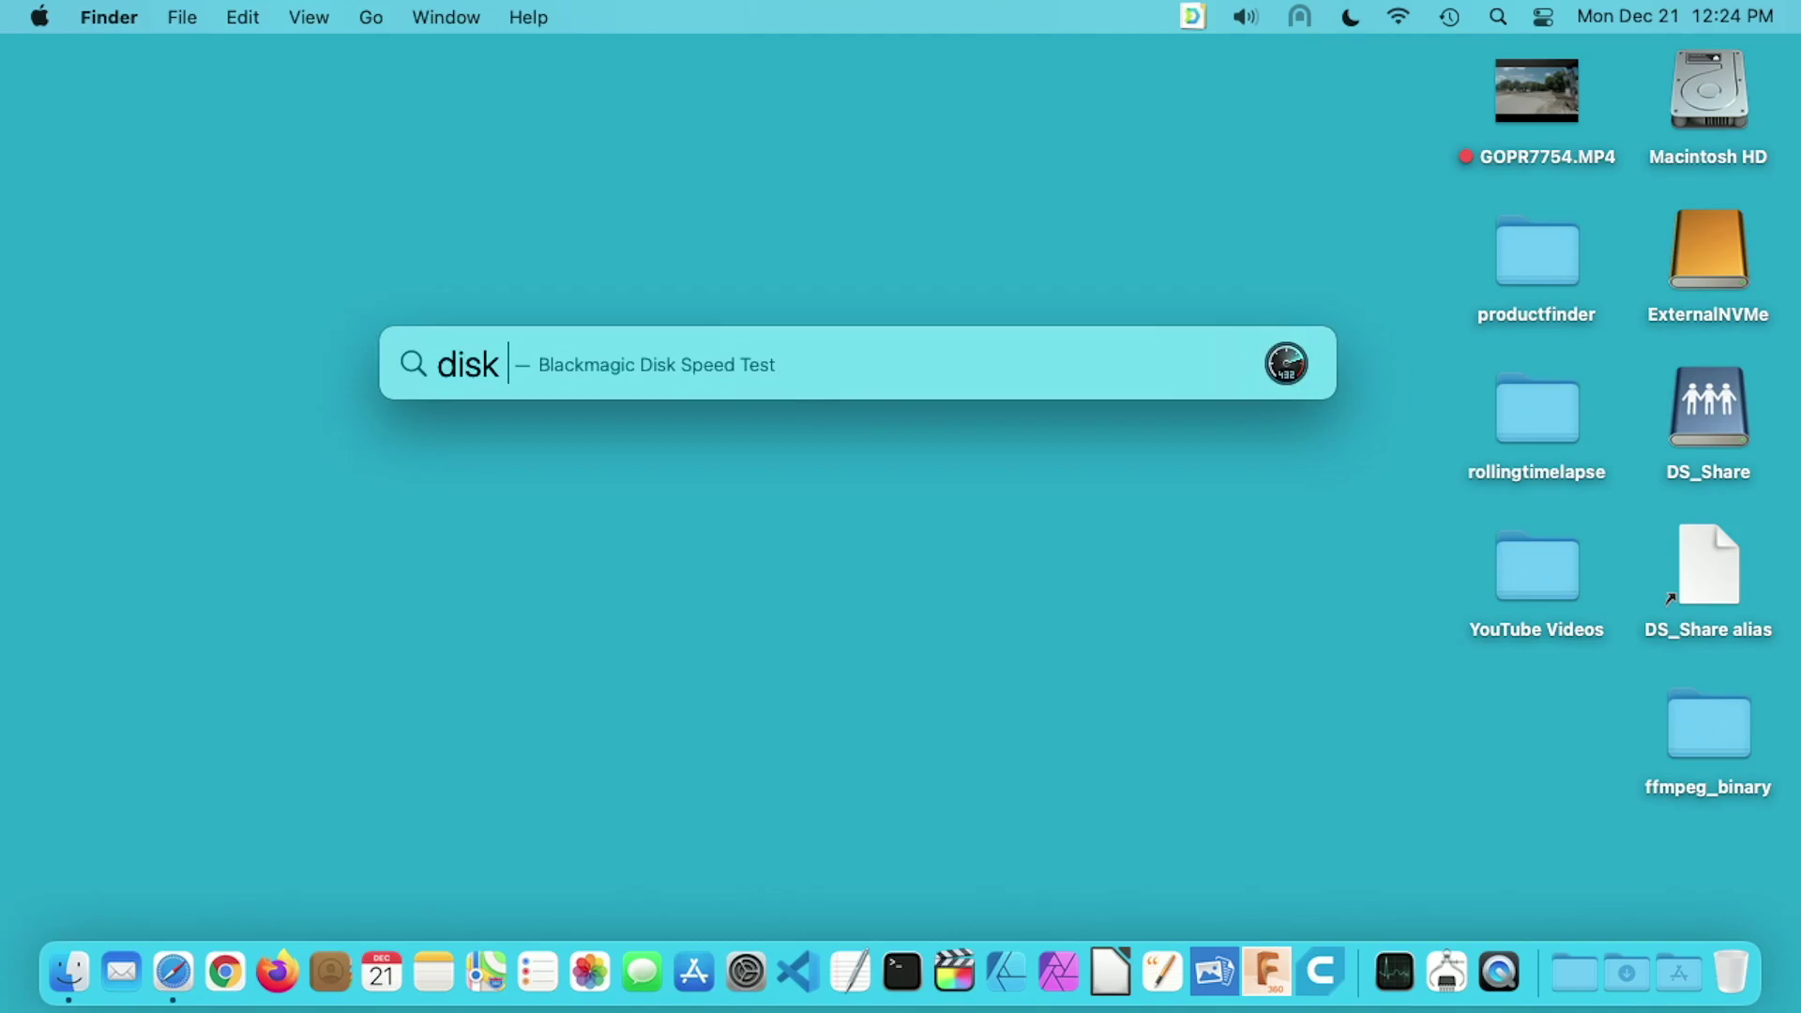
type(" utility")
key("Return")
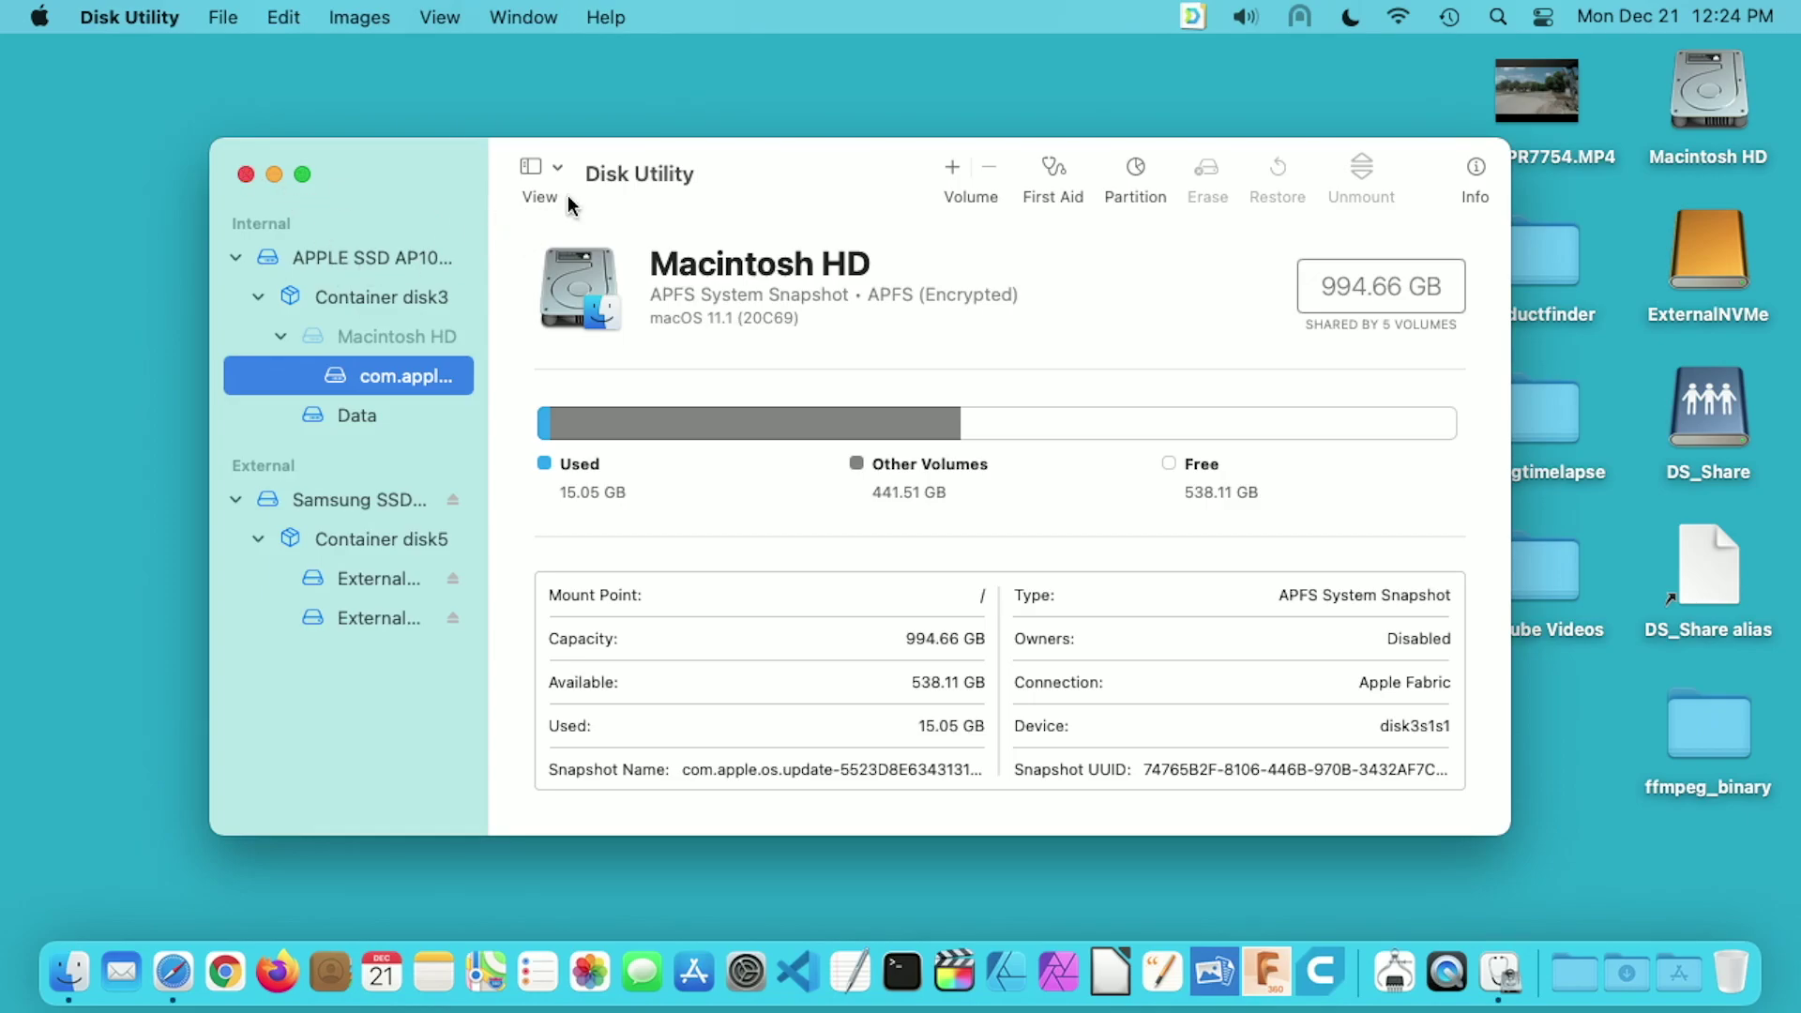
left_click(556, 167)
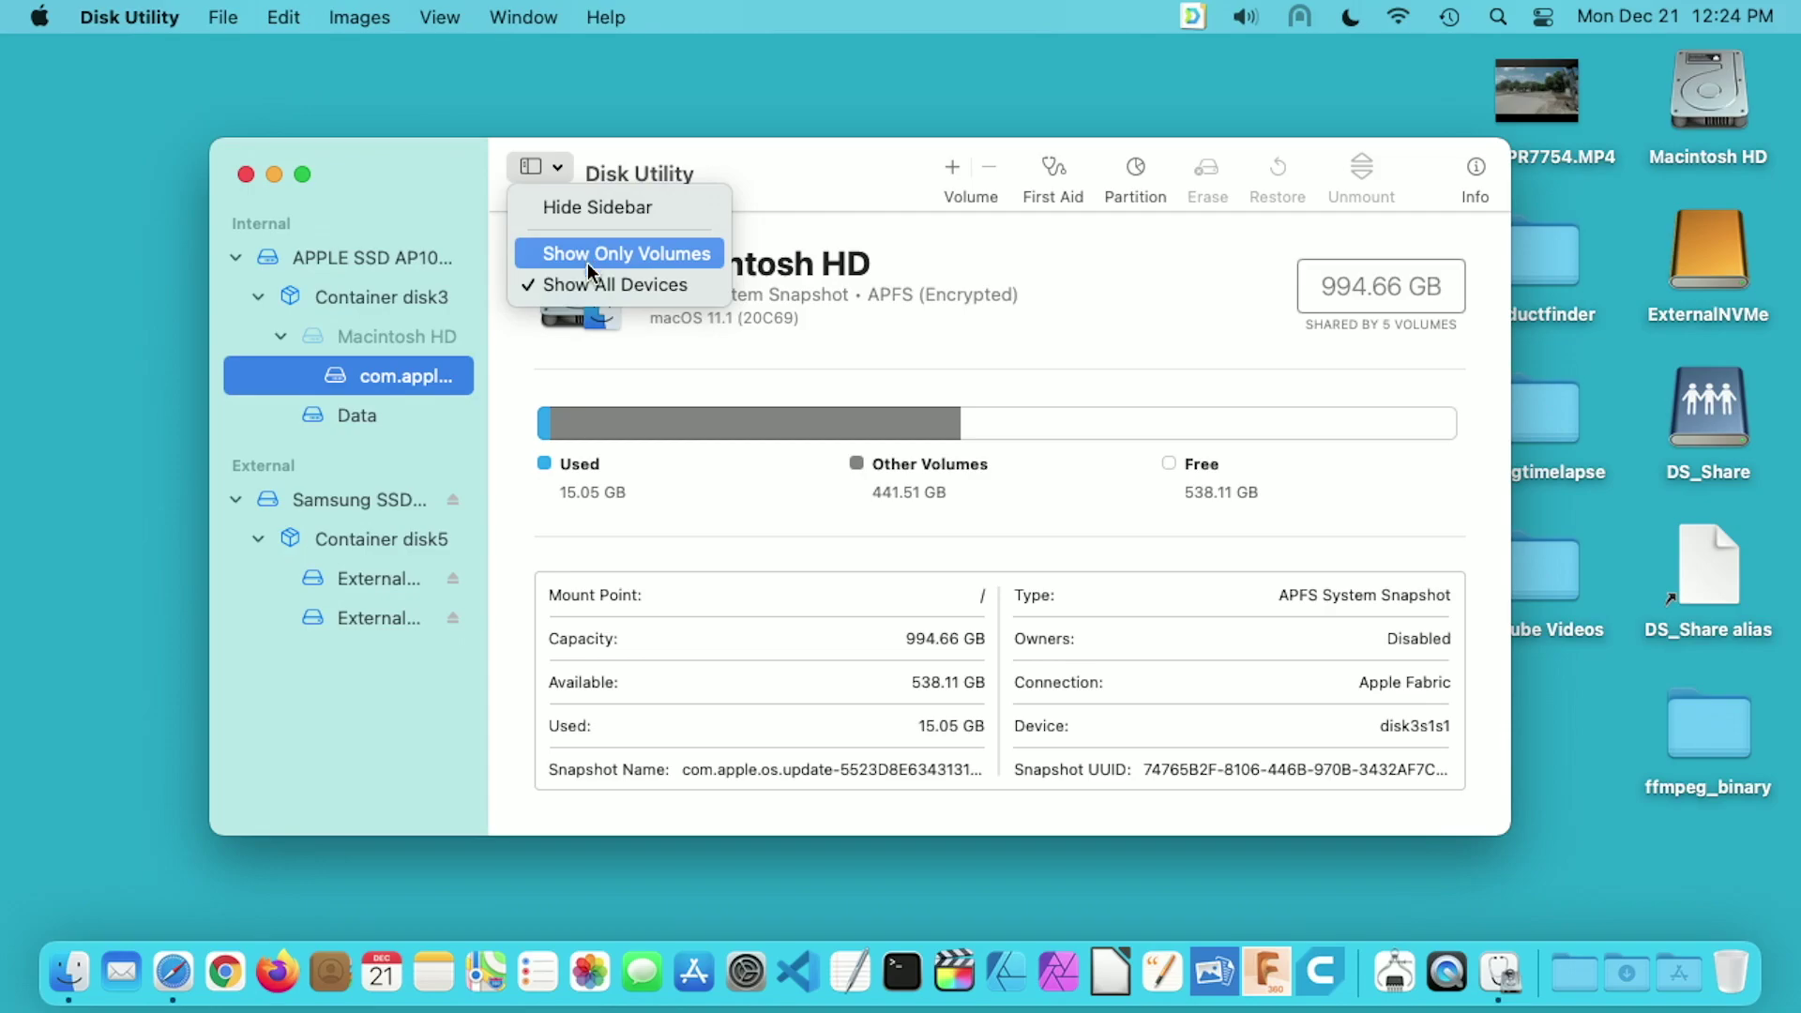
left_click(629, 285)
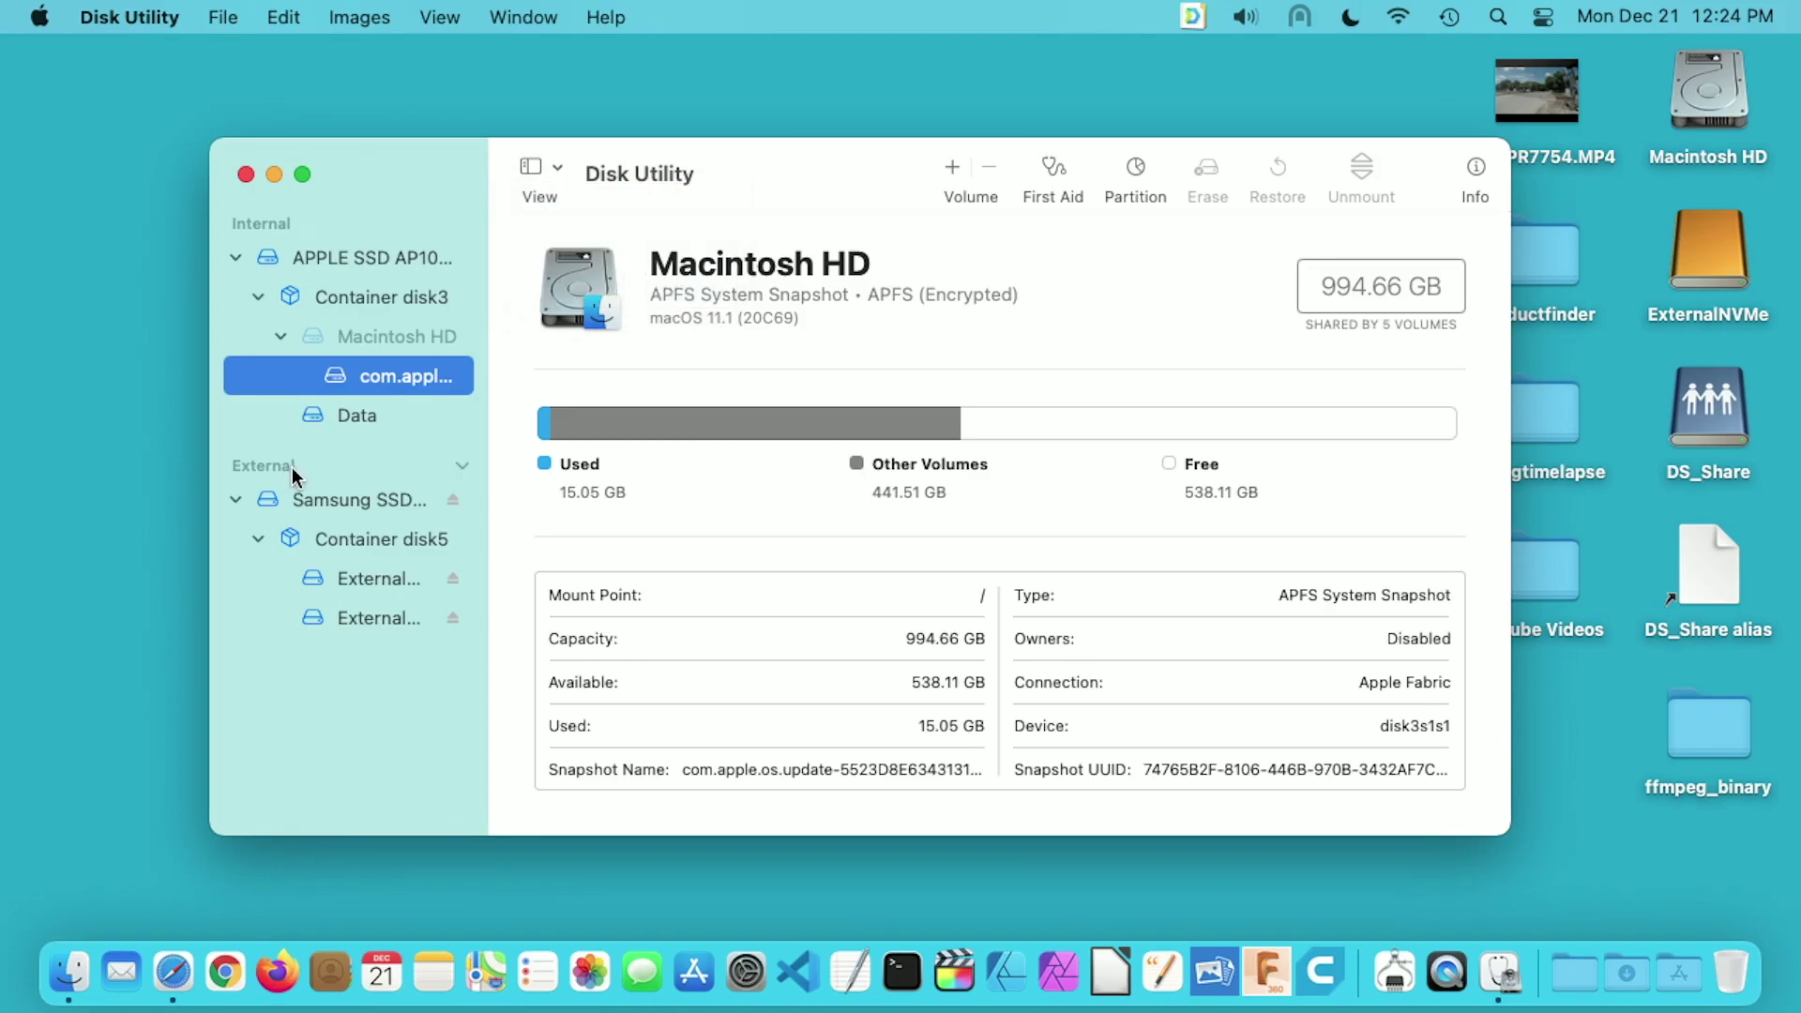
left_click(355, 500)
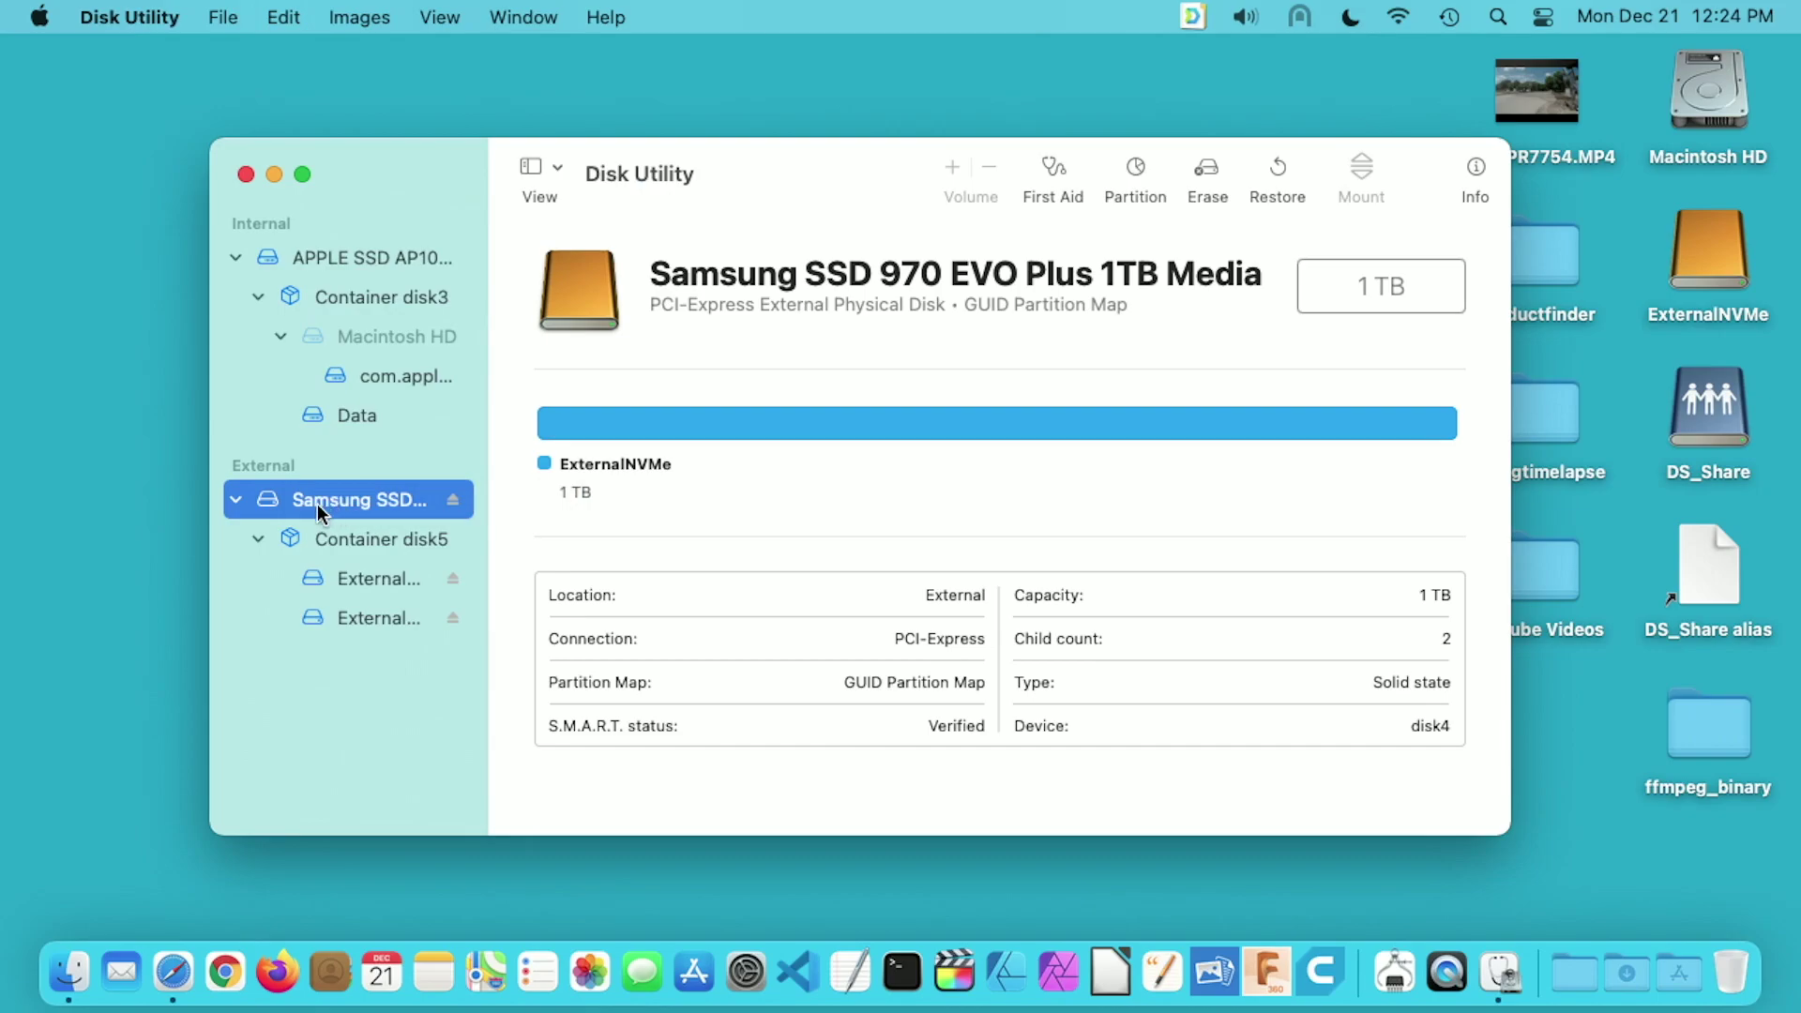
Begin erasing the Samsung SSD with the Mac OS Extended (Journaled) format
left_click(1201, 183)
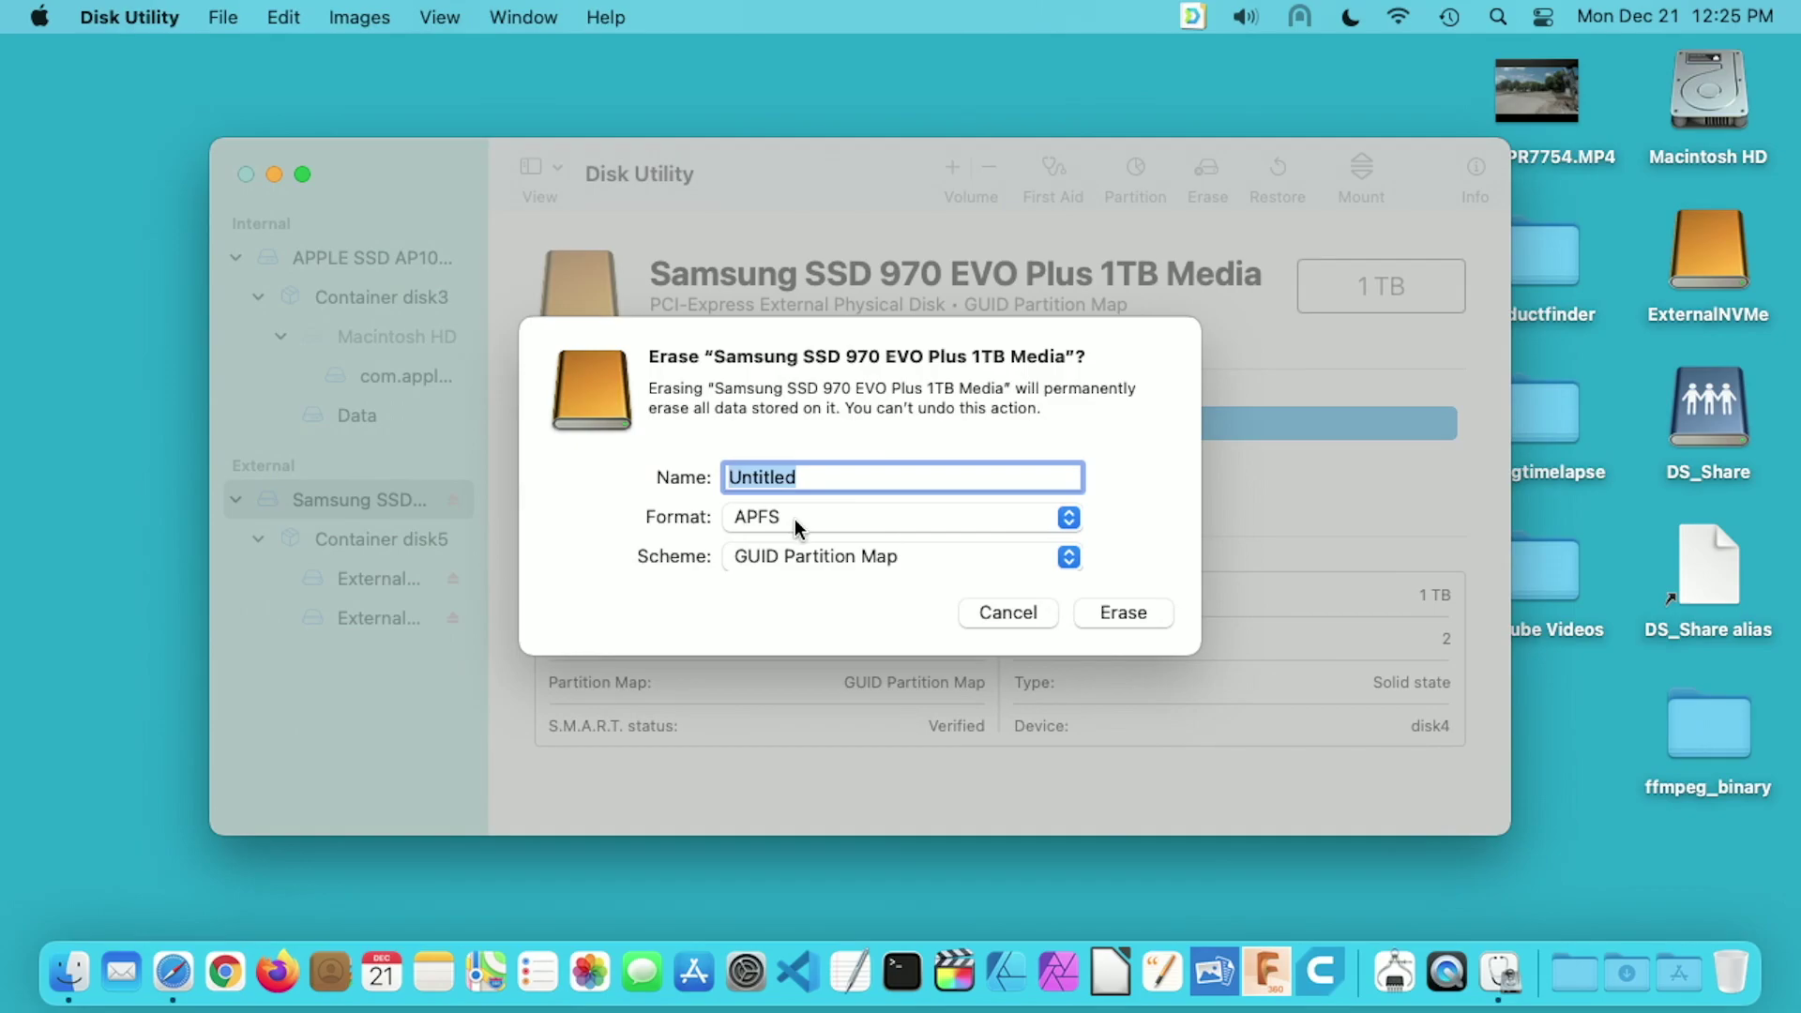
left_click(792, 519)
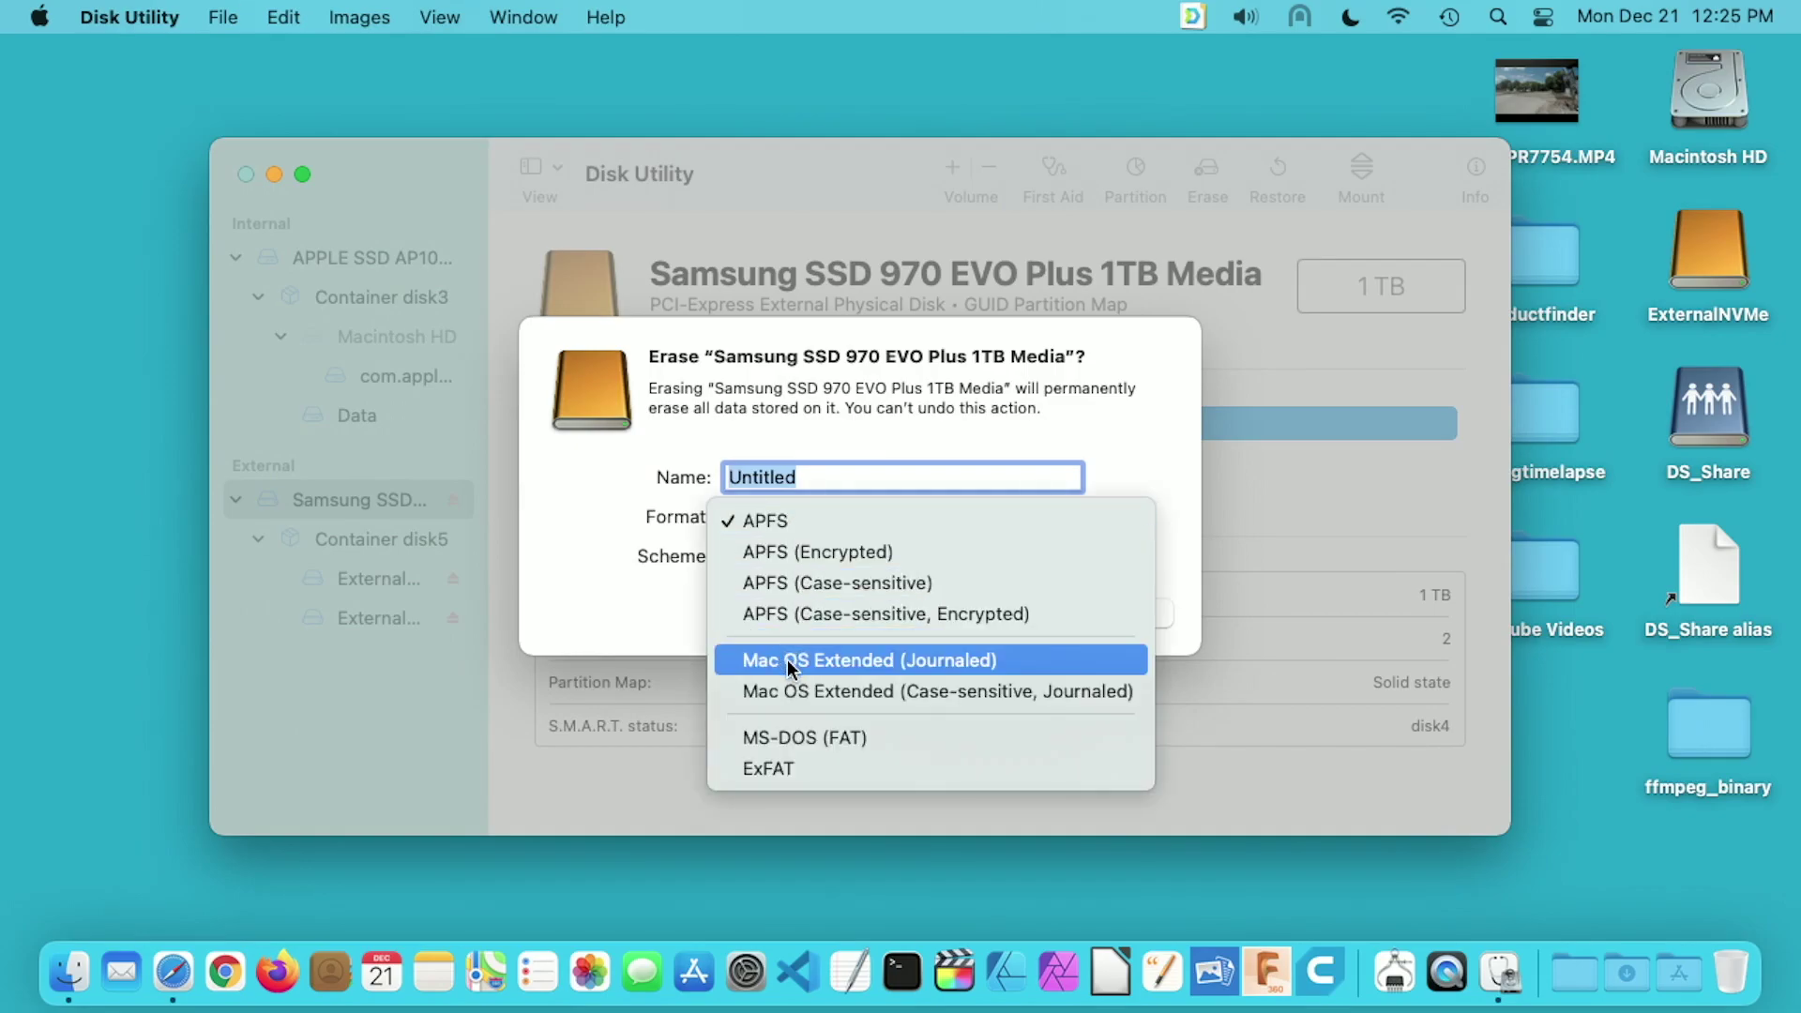
left_click(820, 662)
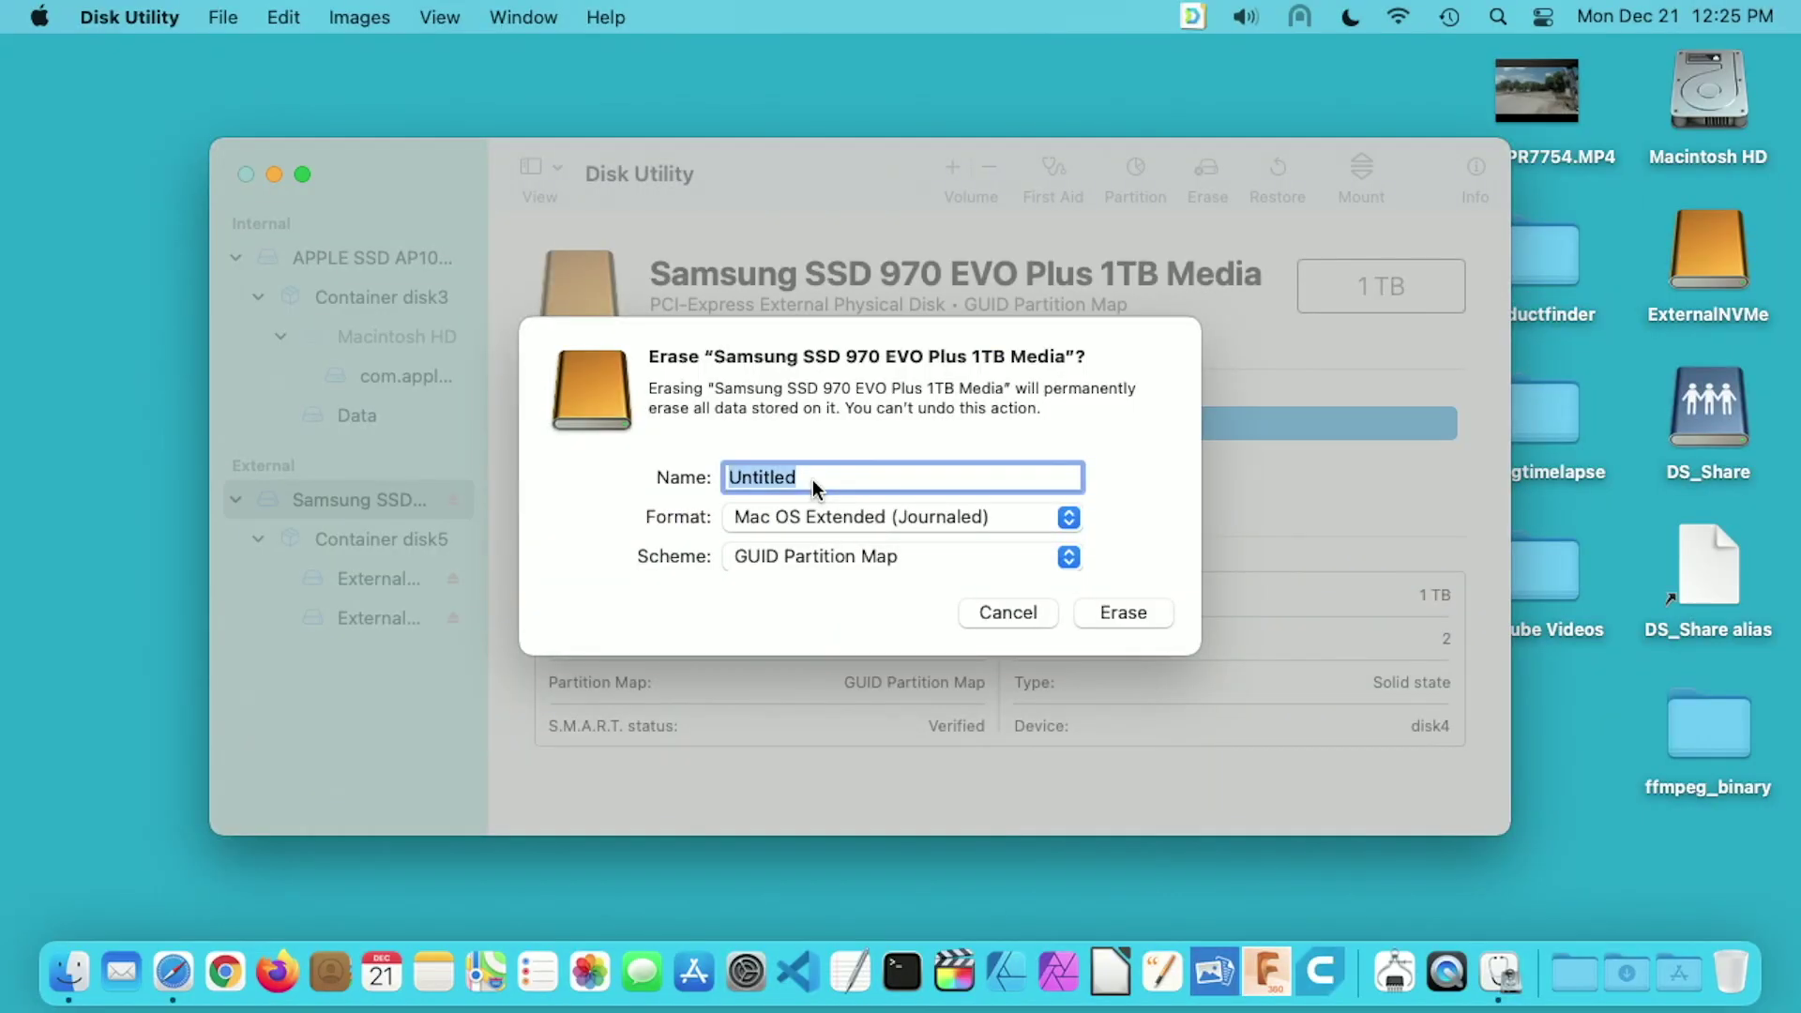
Erase the Samsung SSD as TMBackup, then quit Disk Utility once it finishes
type("TMBackup")
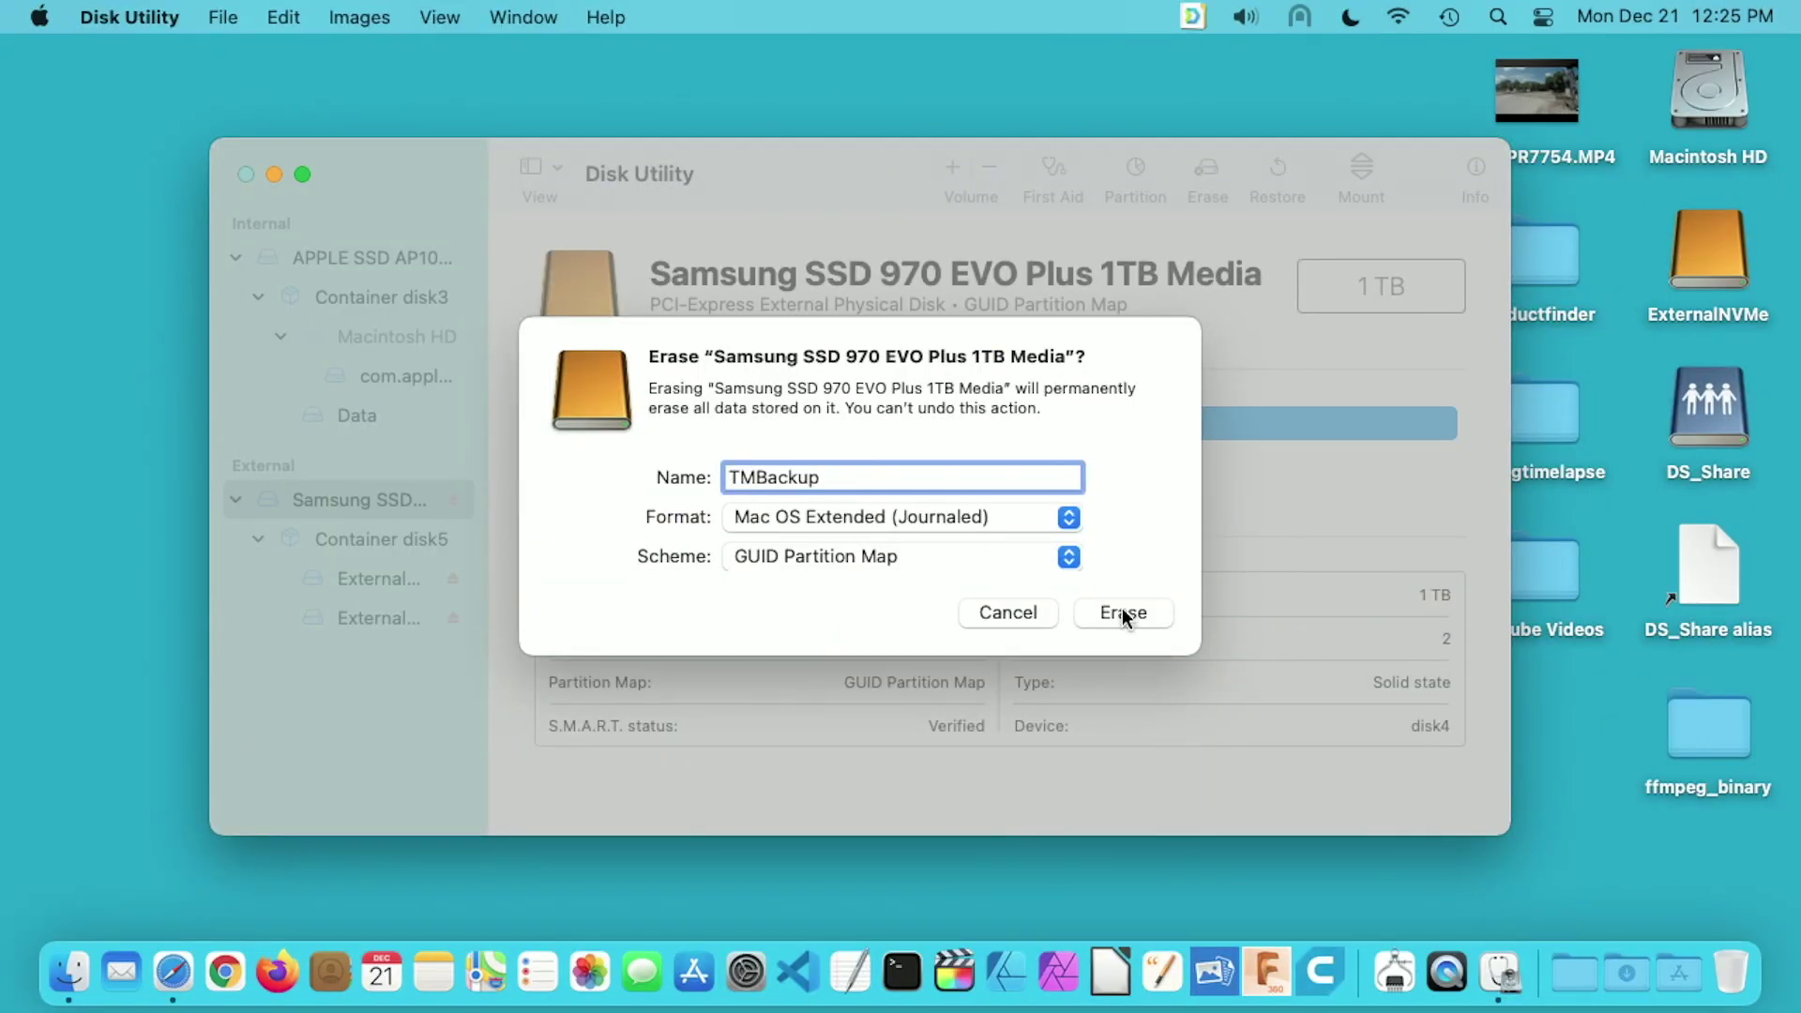
left_click(1122, 608)
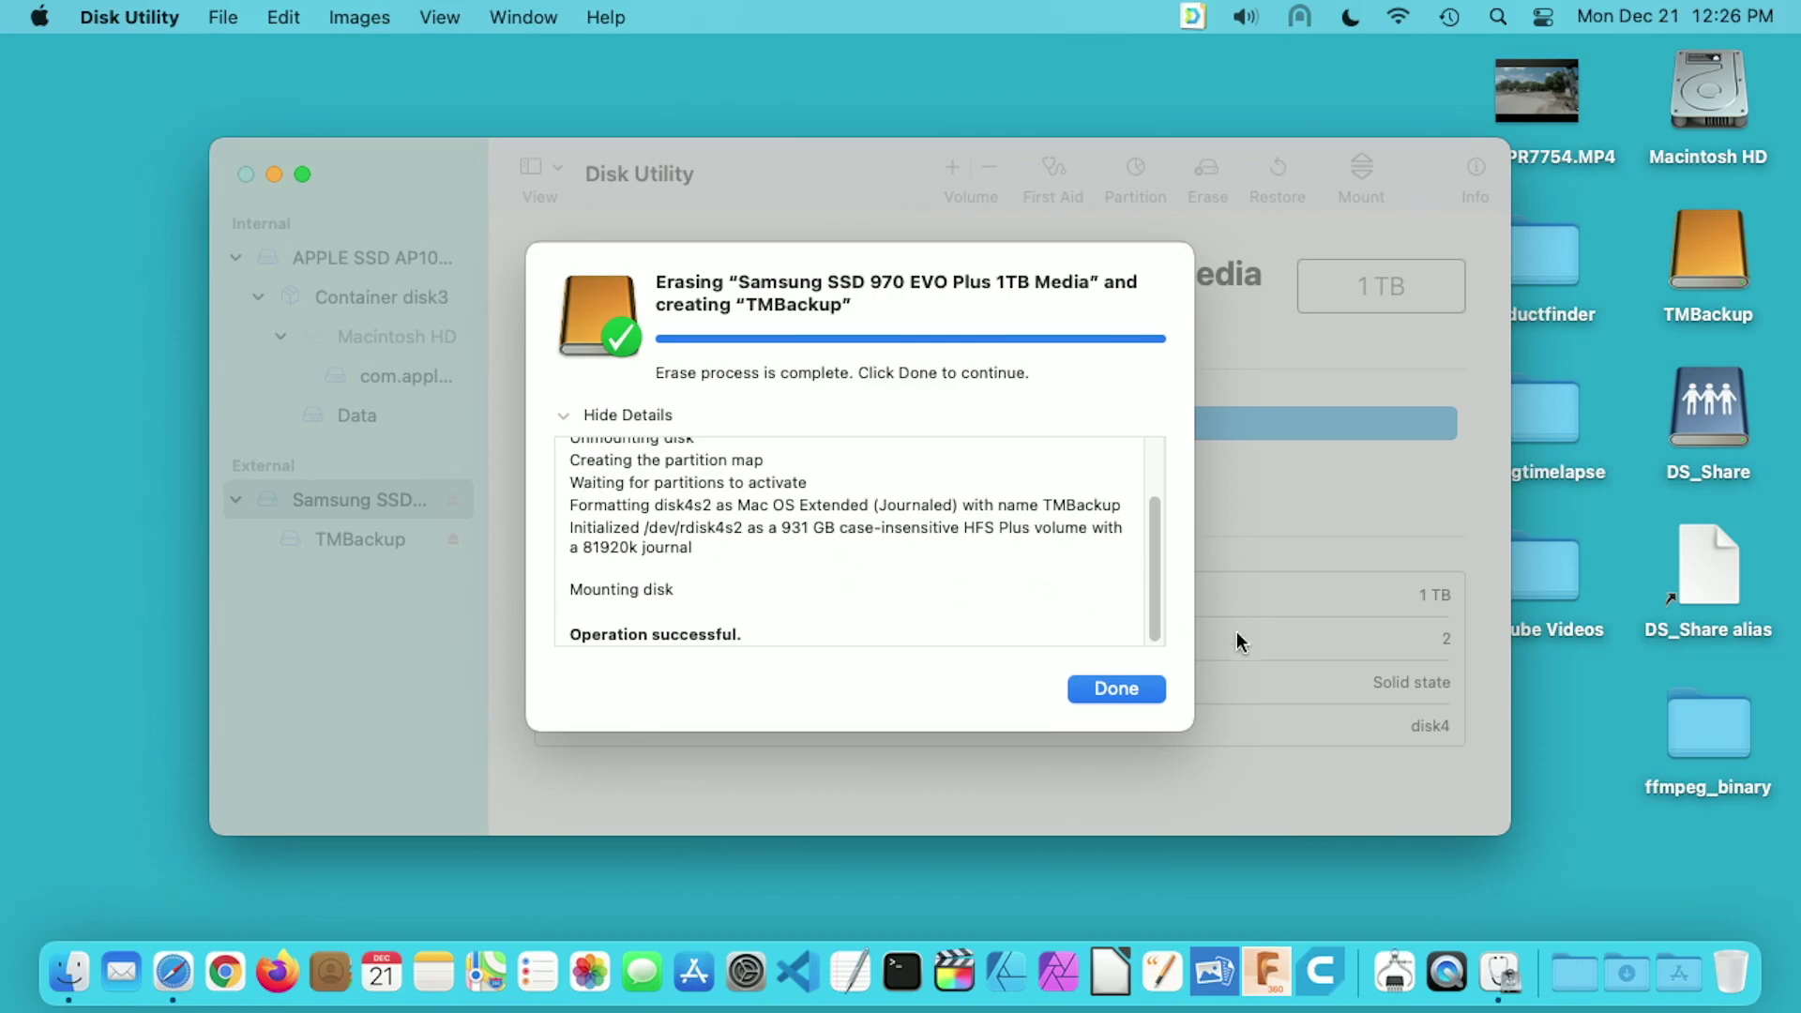
left_click(1115, 691)
left_click(246, 176)
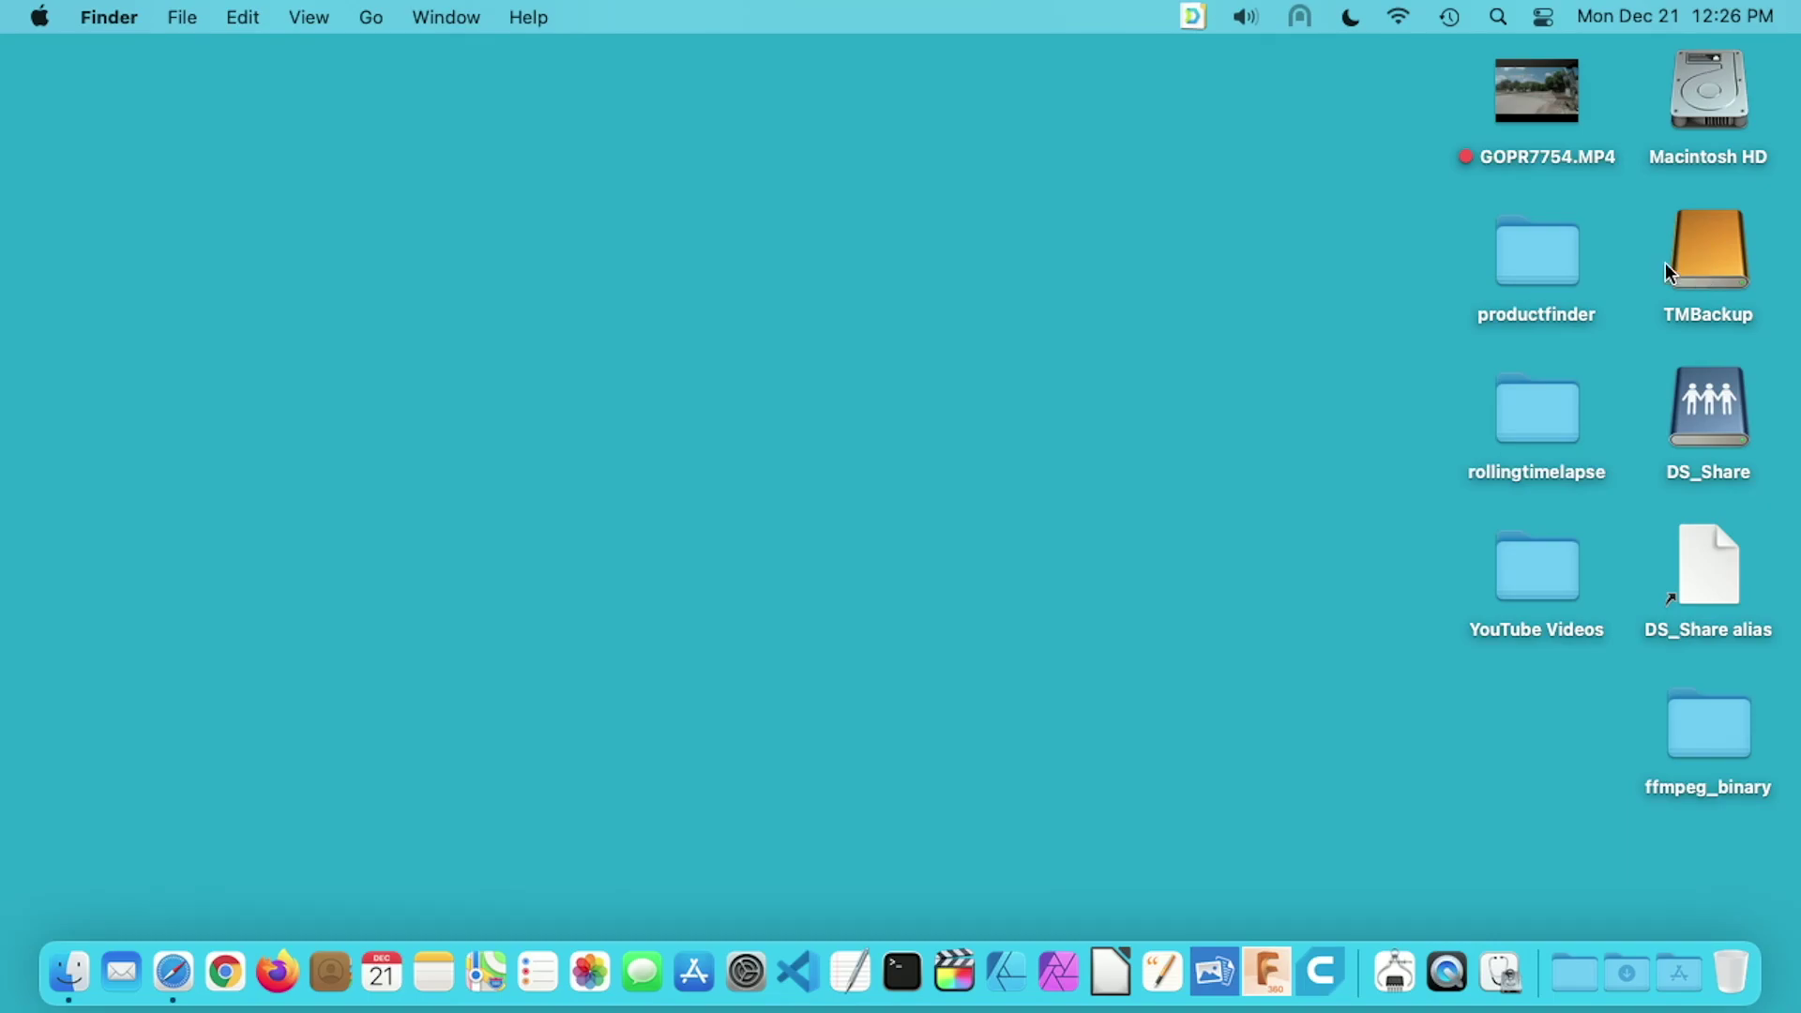
Go to the Time Machine pane from System Preferences in the Dock
left_click(730, 949)
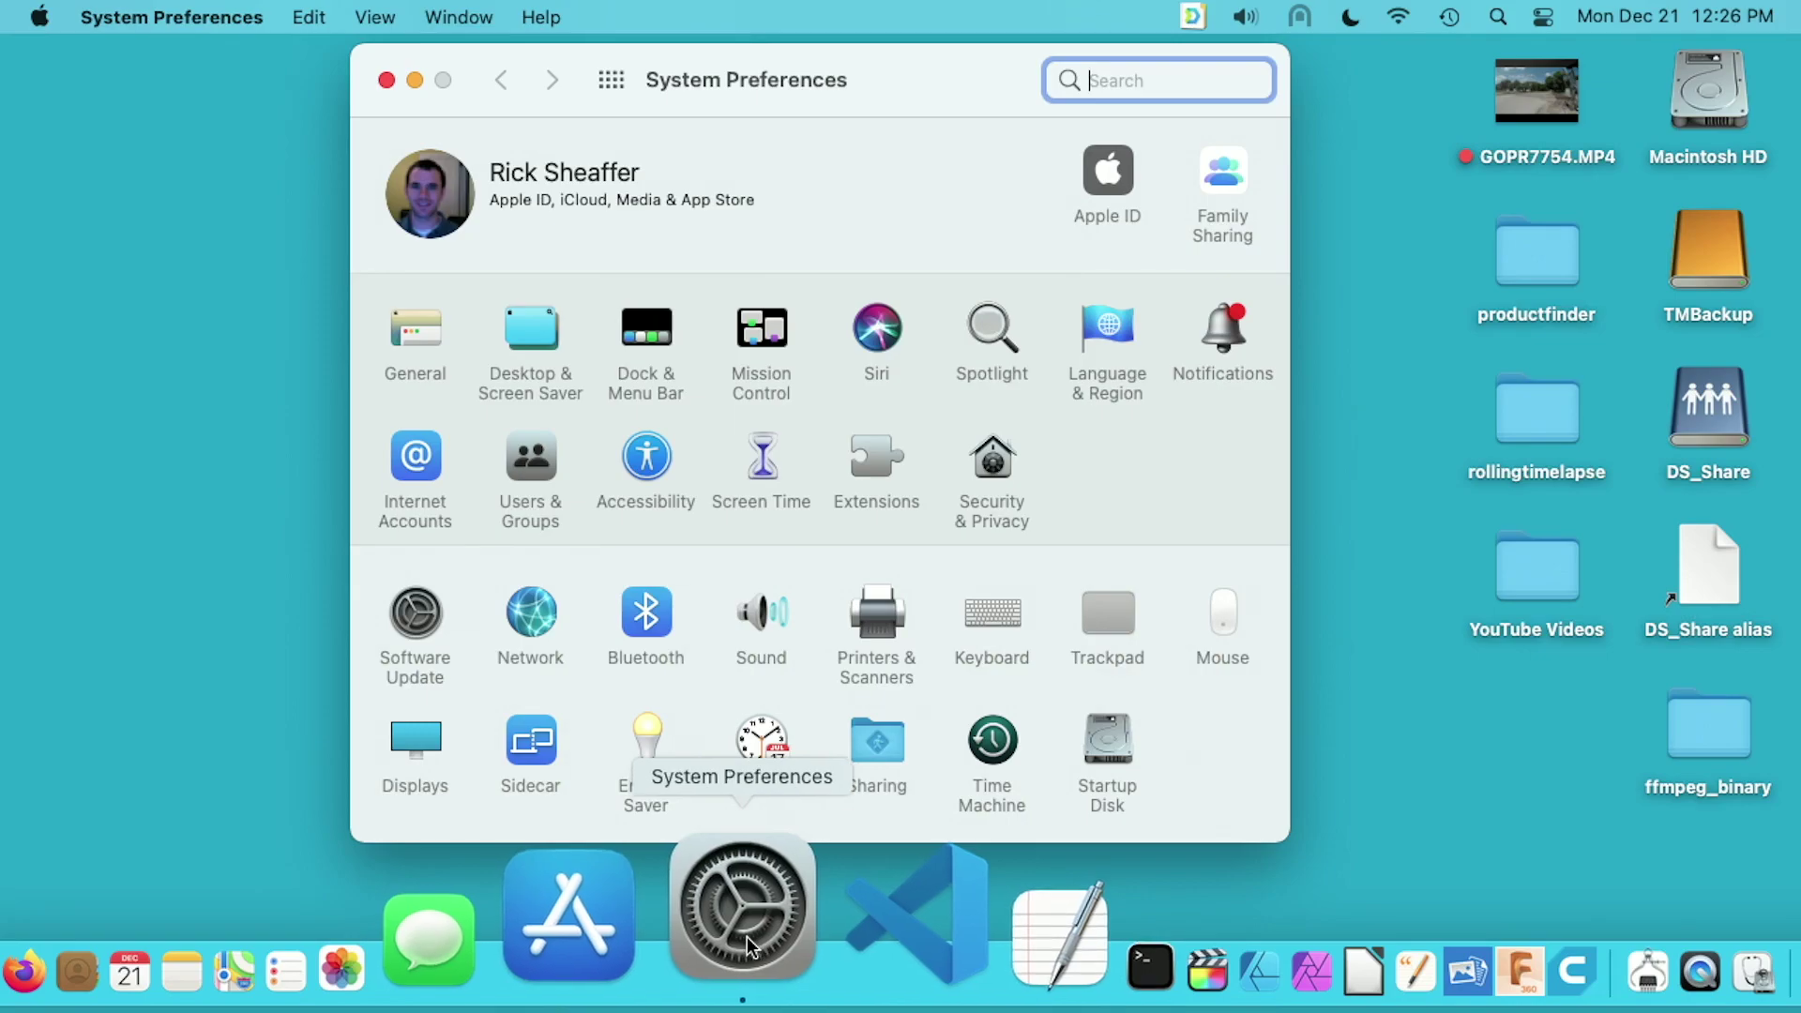
left_click(971, 741)
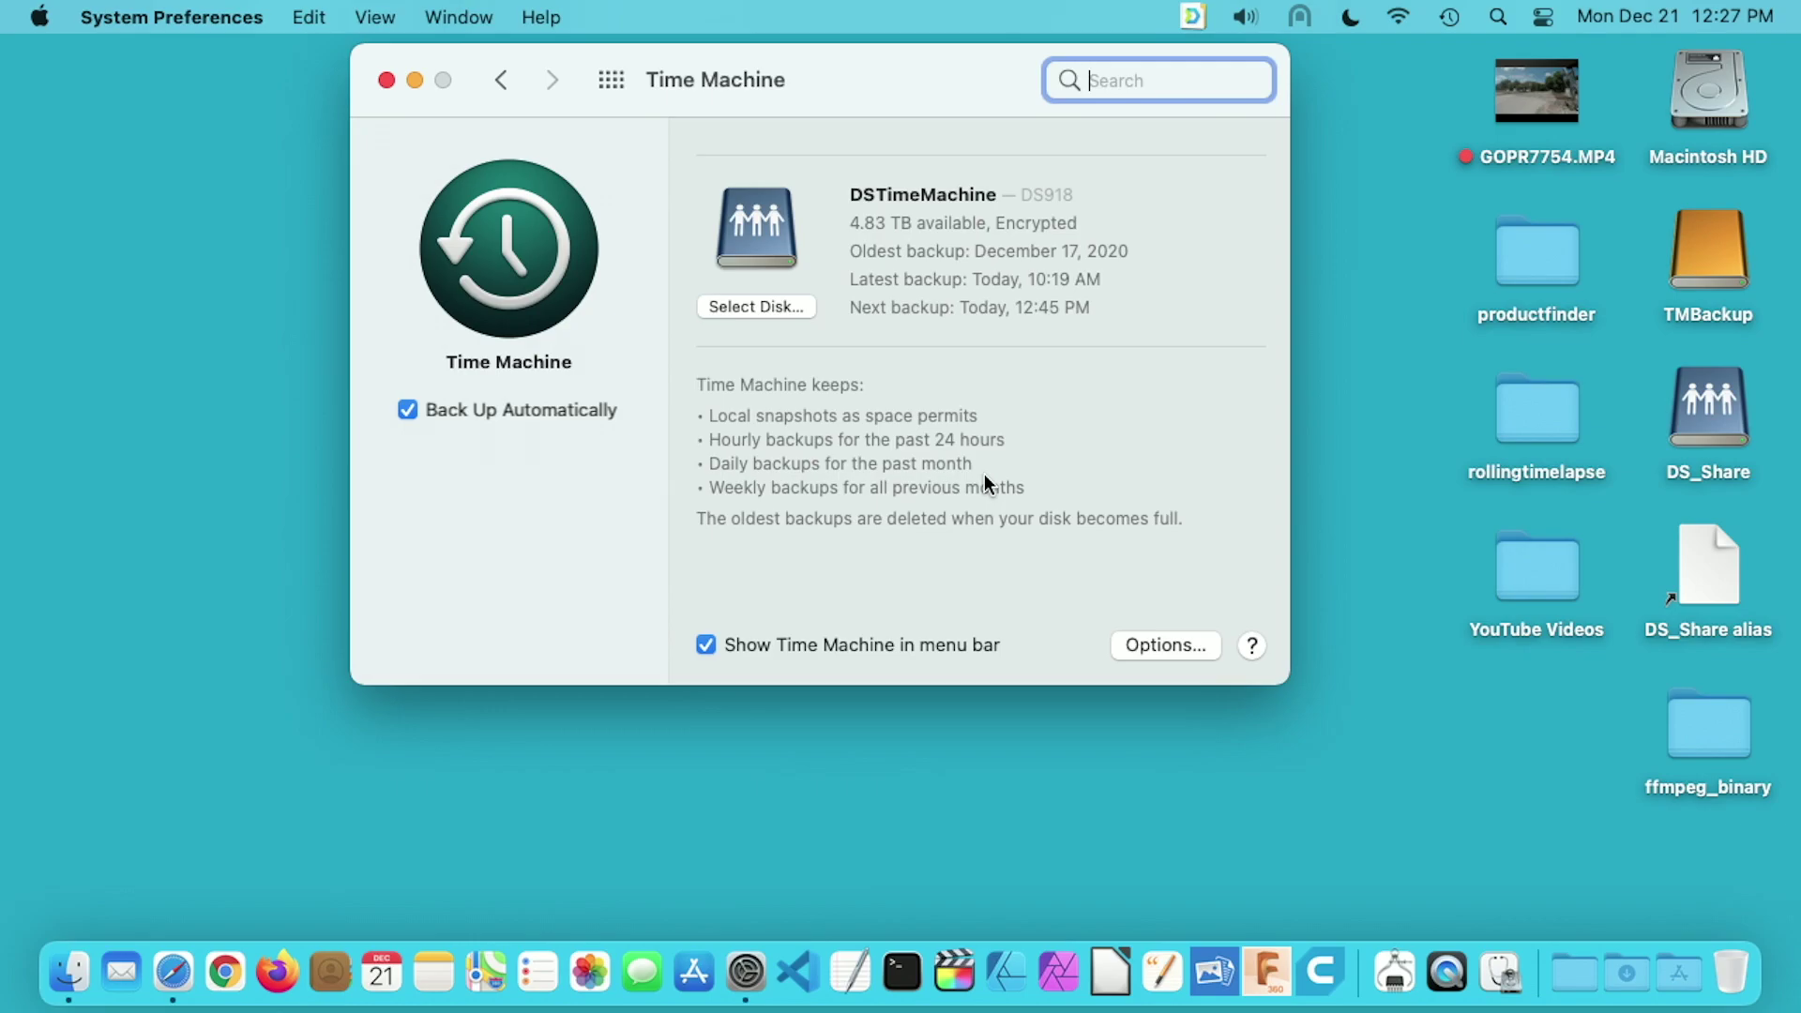
Choose TMBackup as a backup disk with Encrypt backups turned on
left_click(756, 307)
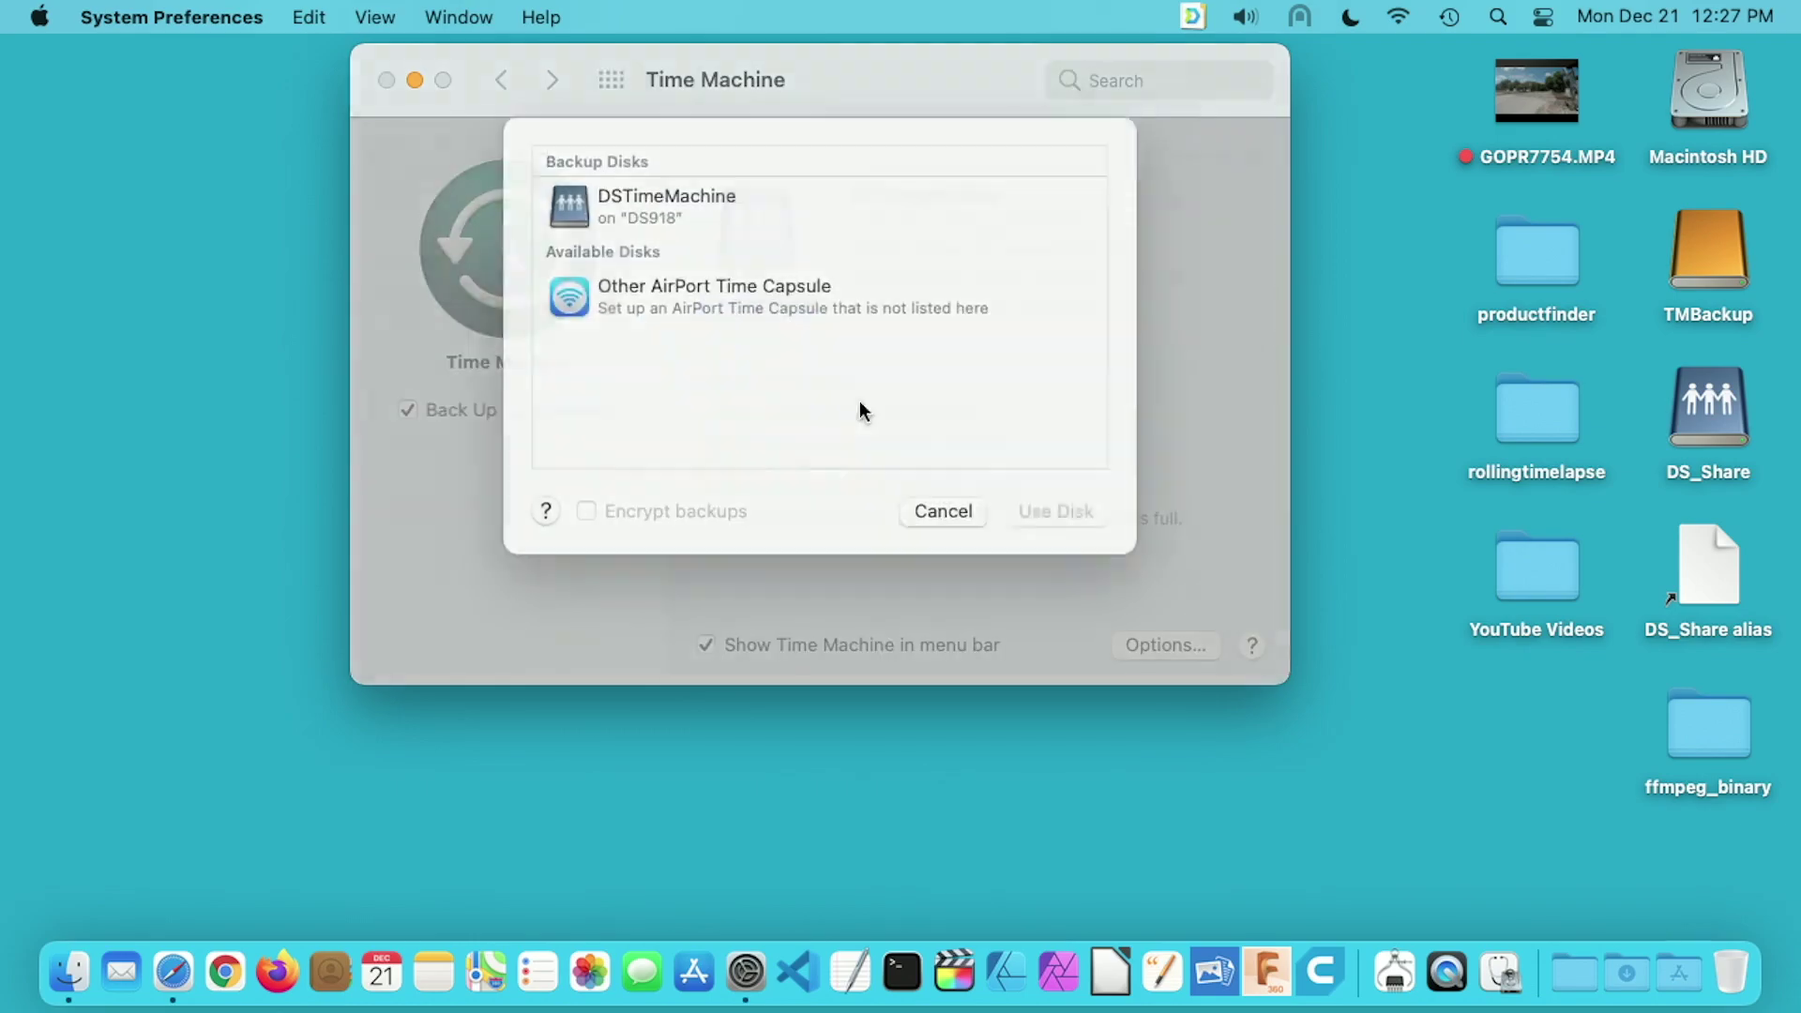
left_click(629, 321)
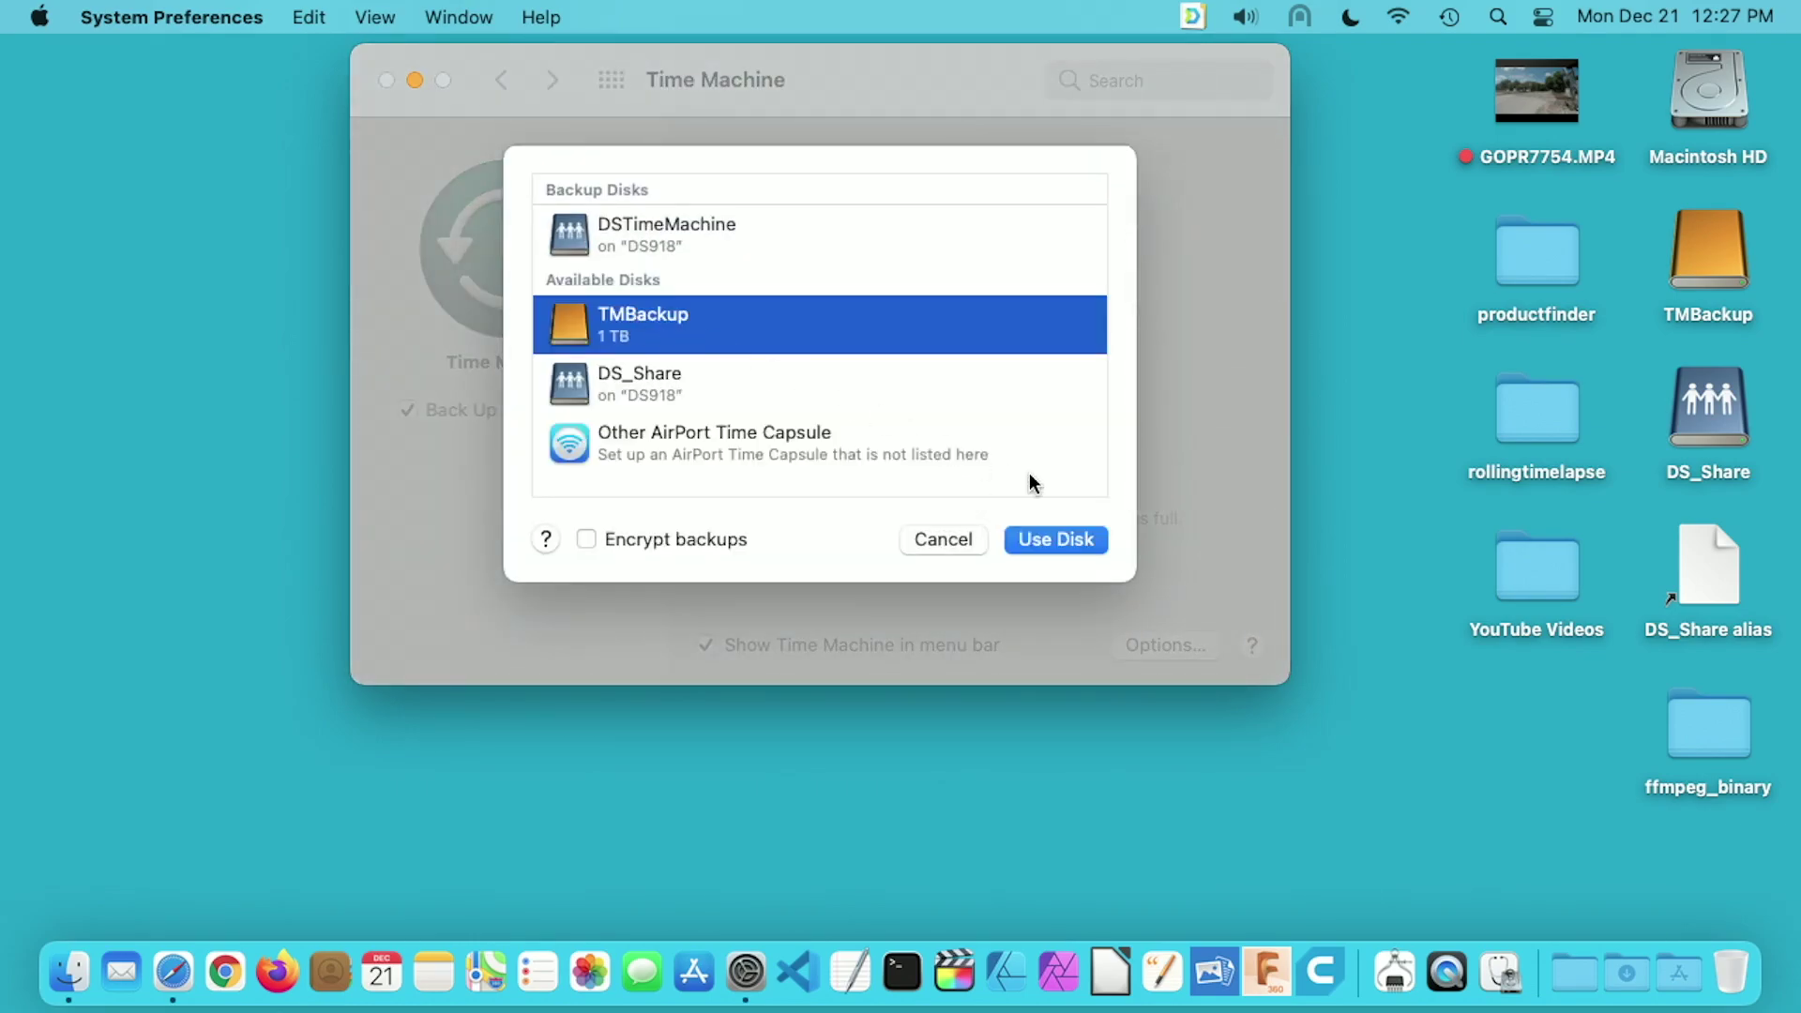
left_click(683, 540)
left_click(1032, 543)
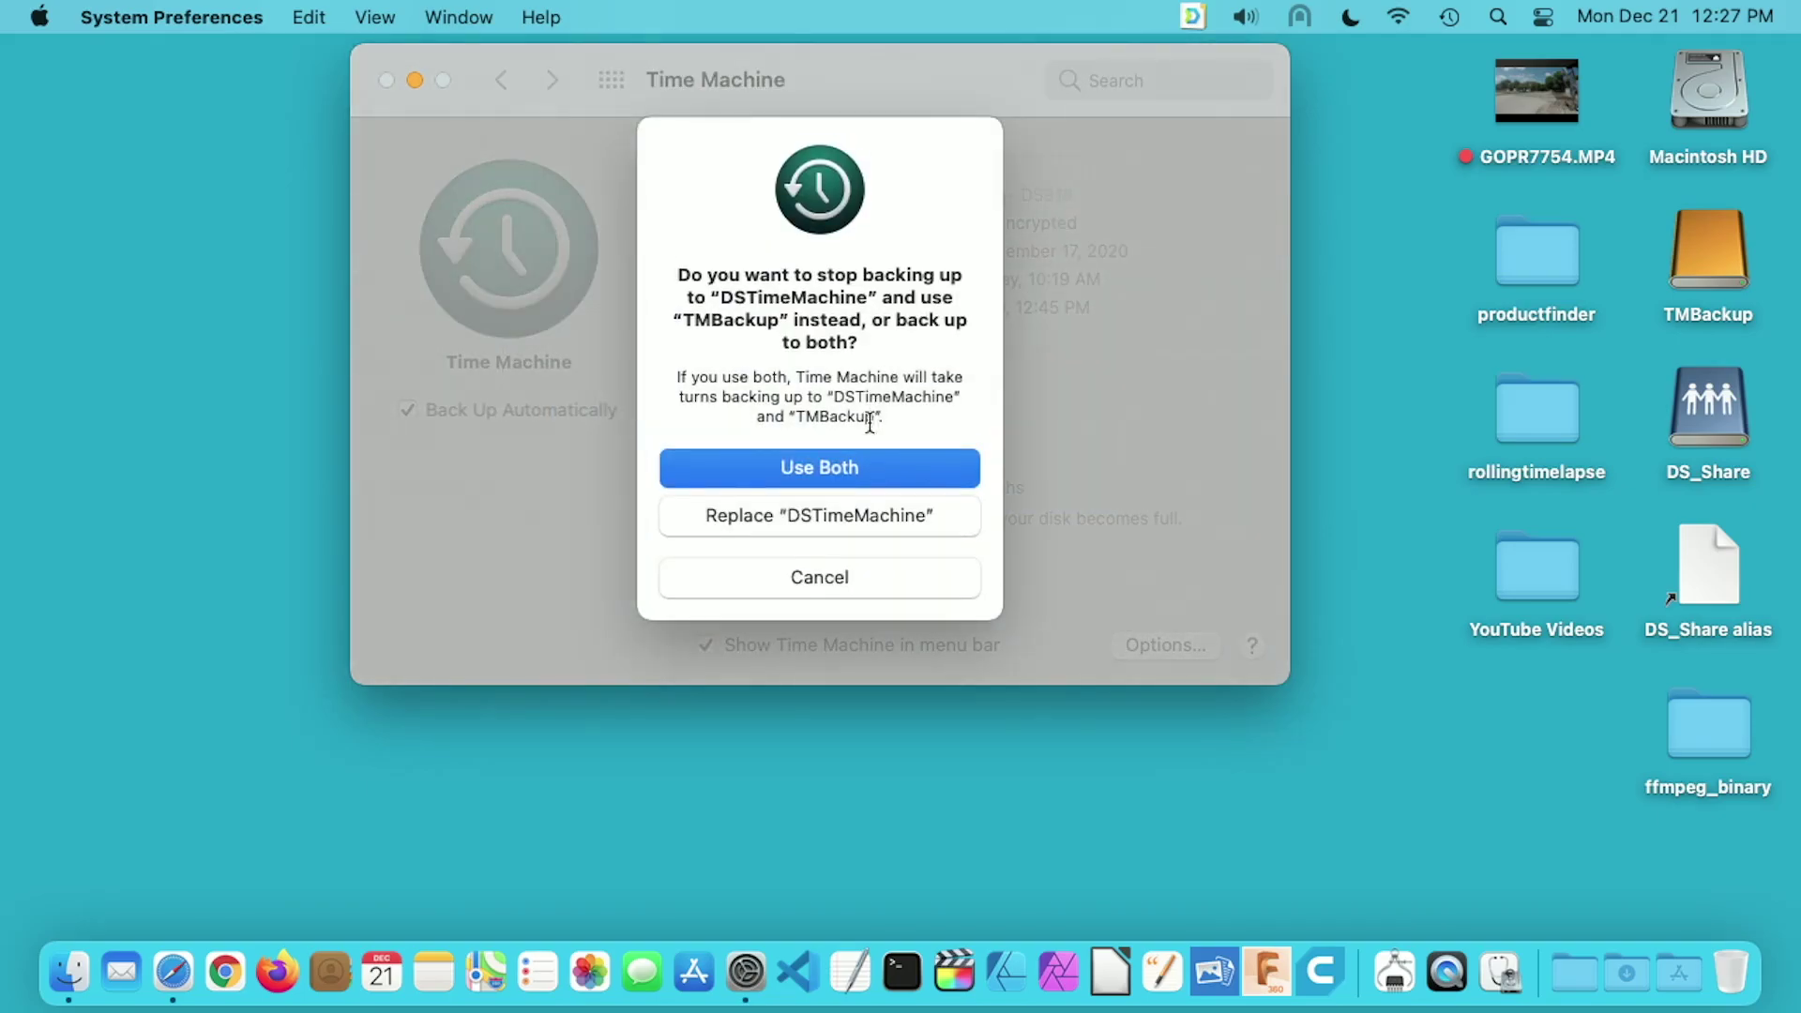
Keep backing up to both disks and encrypt TMBackup with a new password and hint
left_click(848, 469)
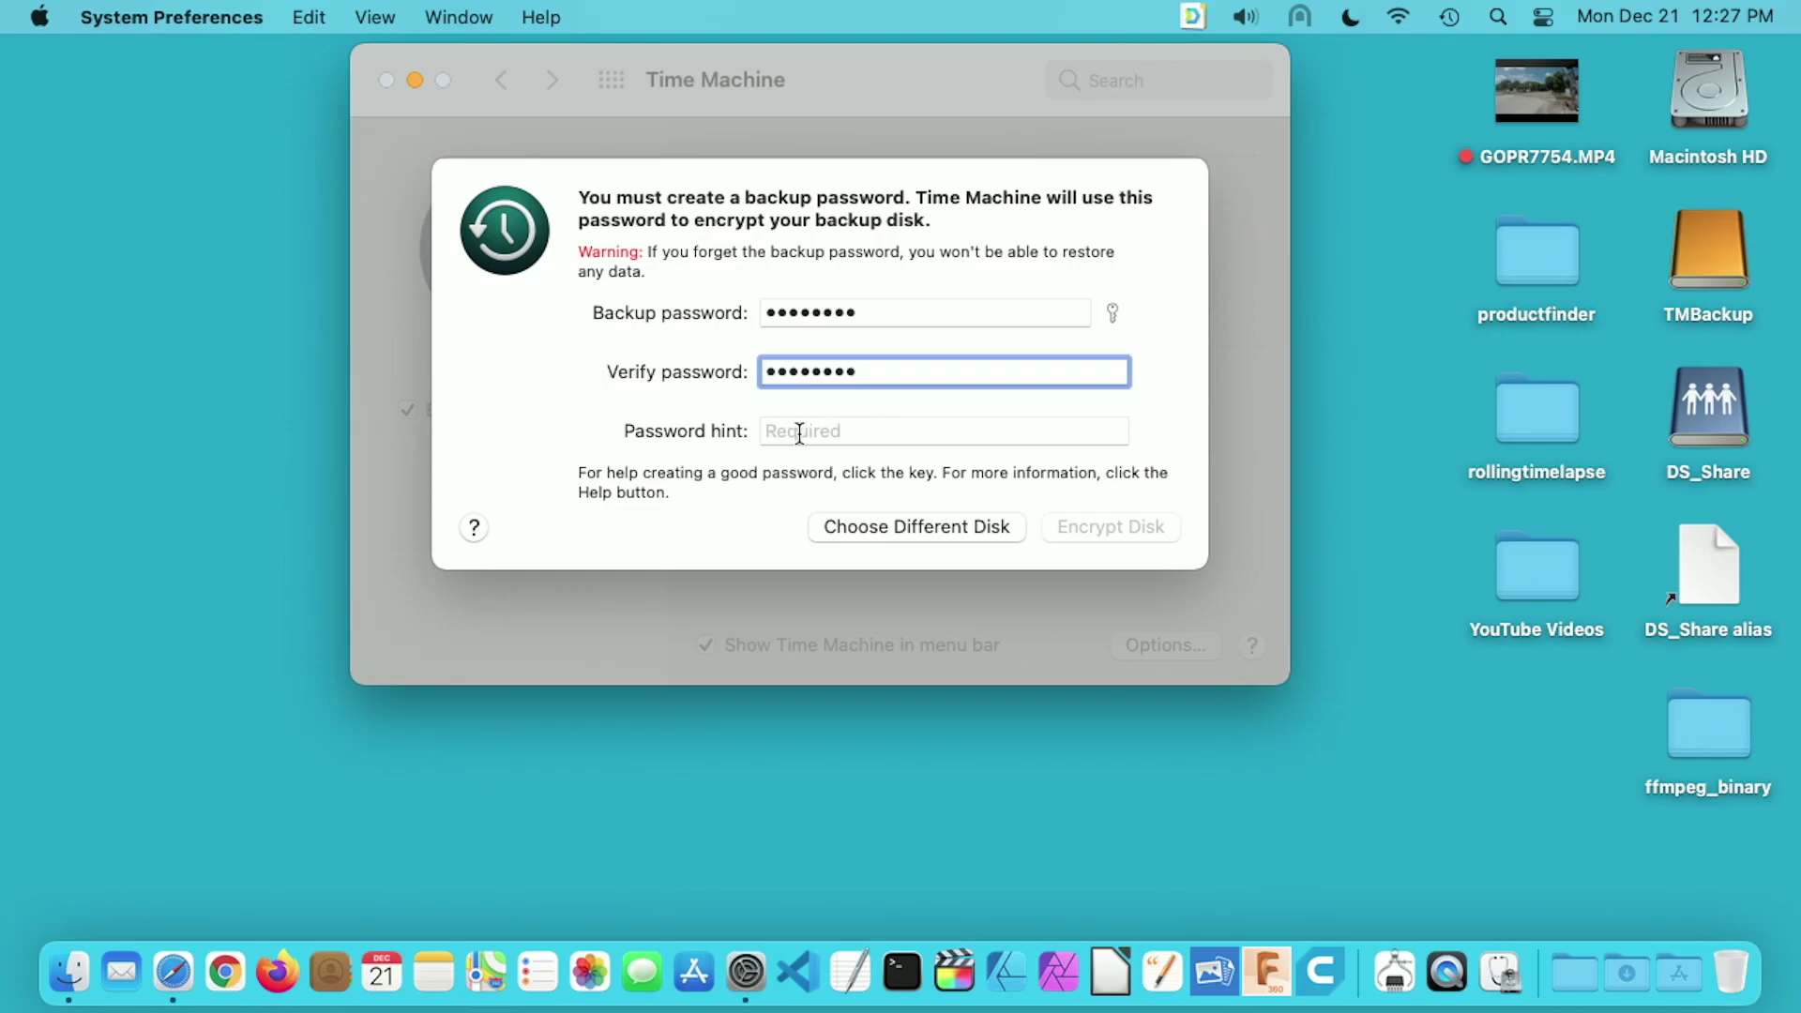
left_click(799, 433)
type("My Backup Password")
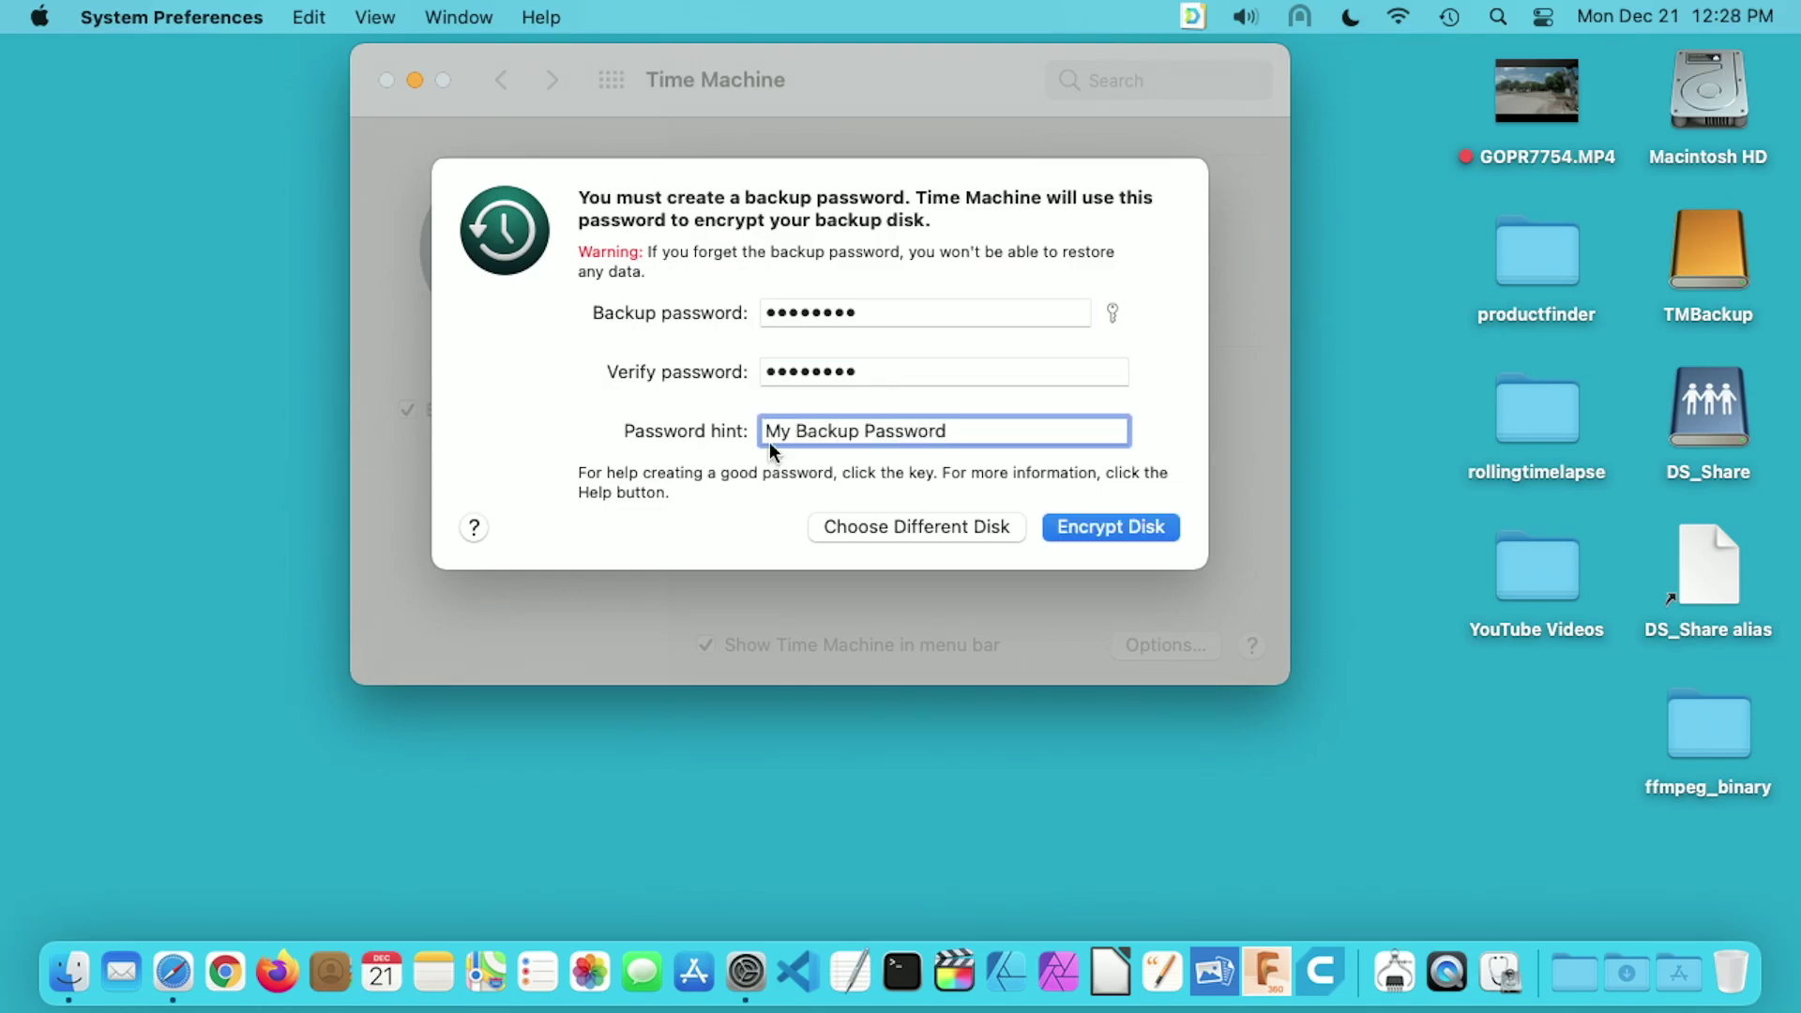
left_click(1094, 526)
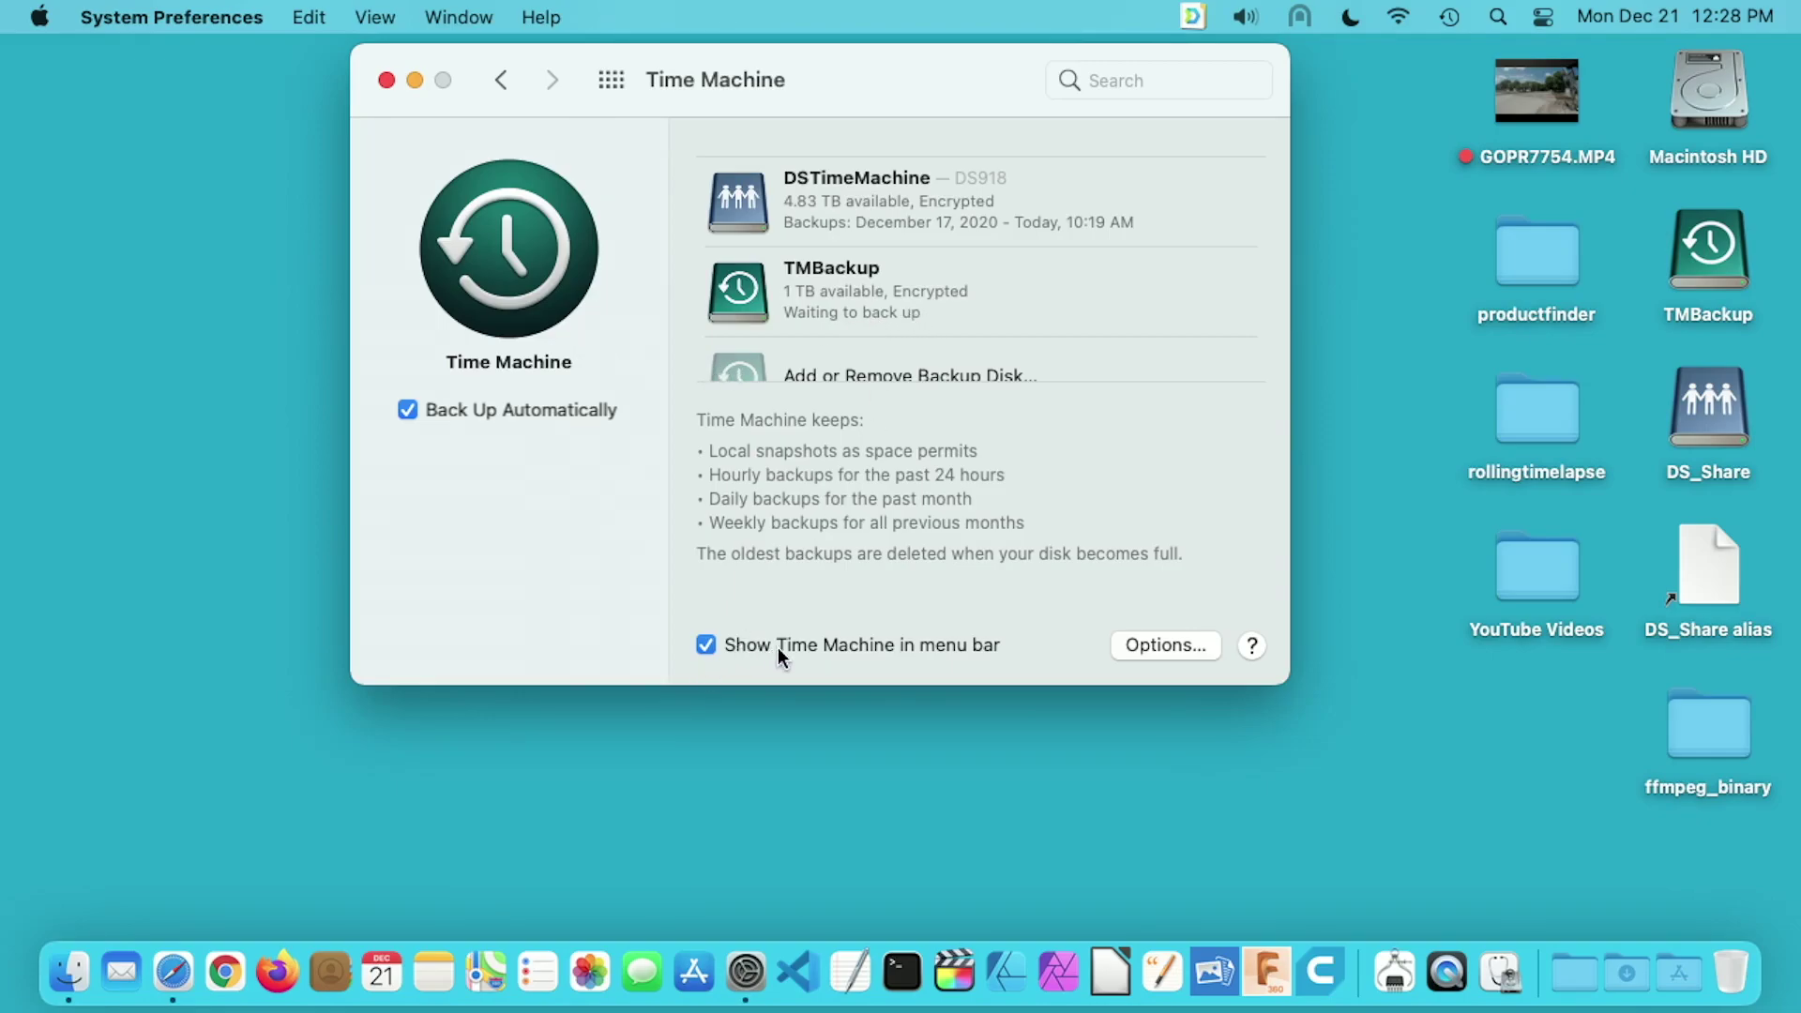
Re-show the Time Machine menu-bar icon and choose Back Up Now
left_click(707, 645)
left_click(707, 645)
left_click(1451, 16)
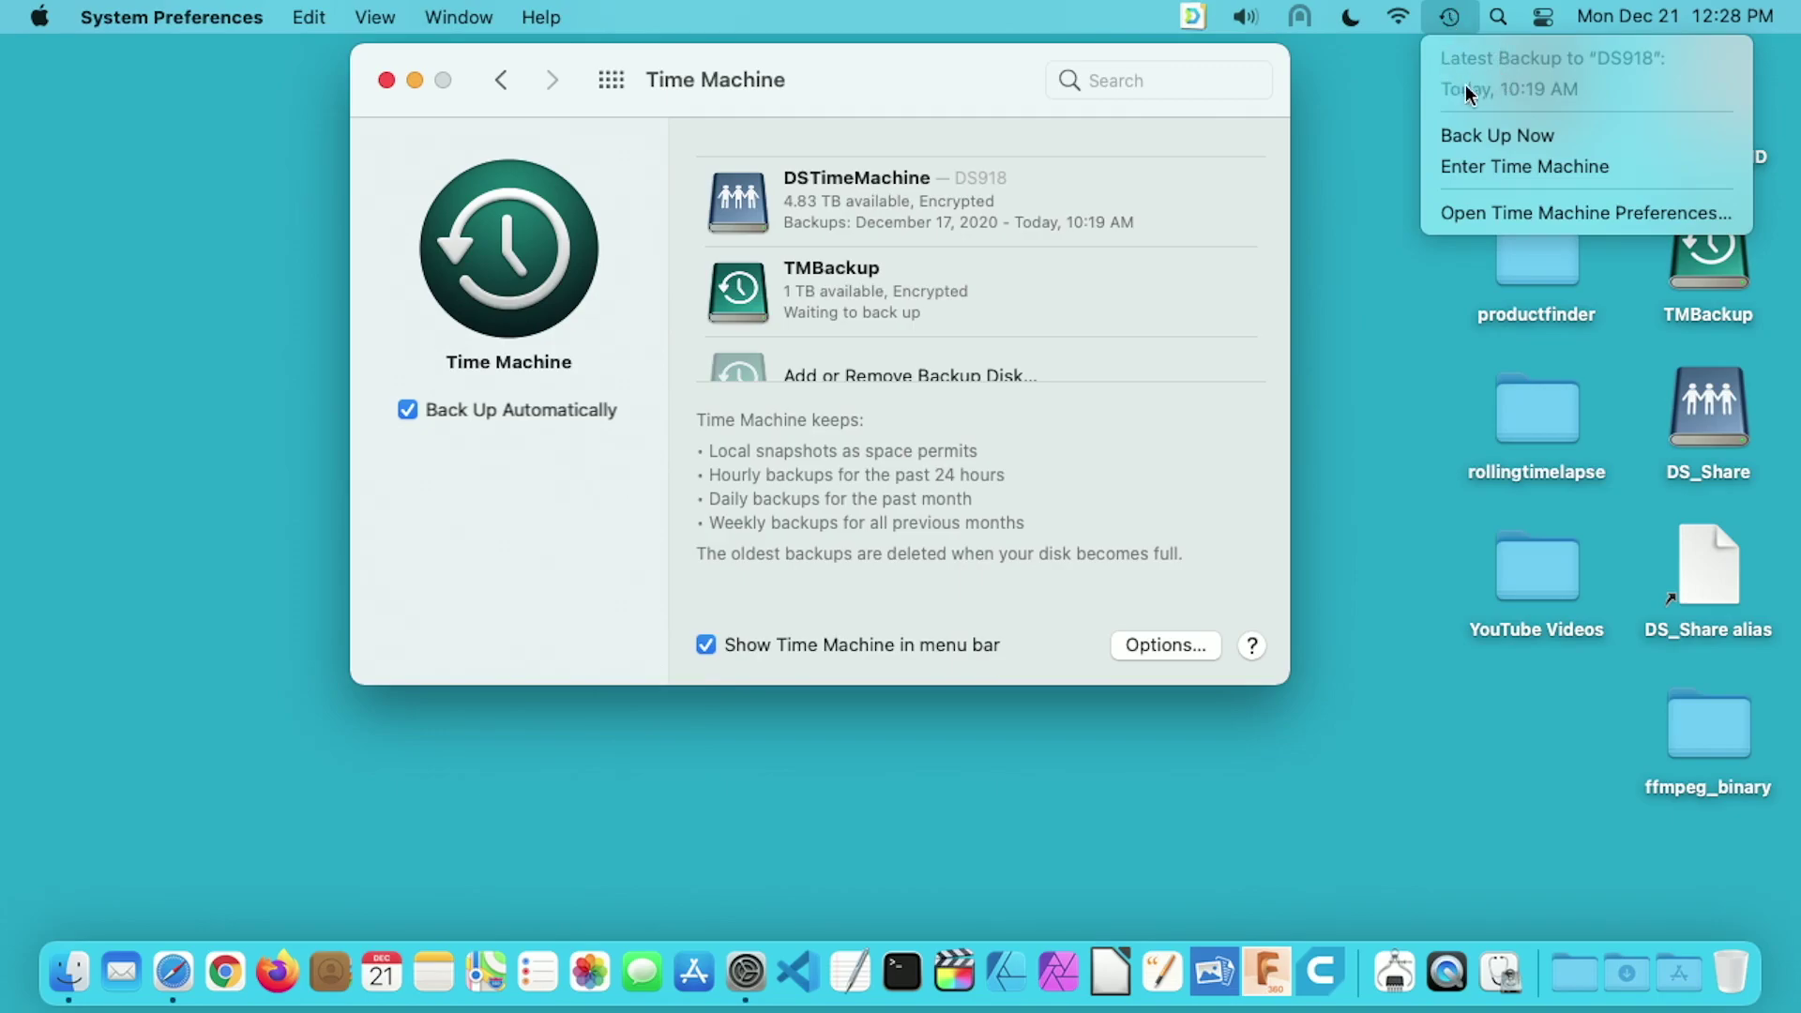
left_click(1495, 138)
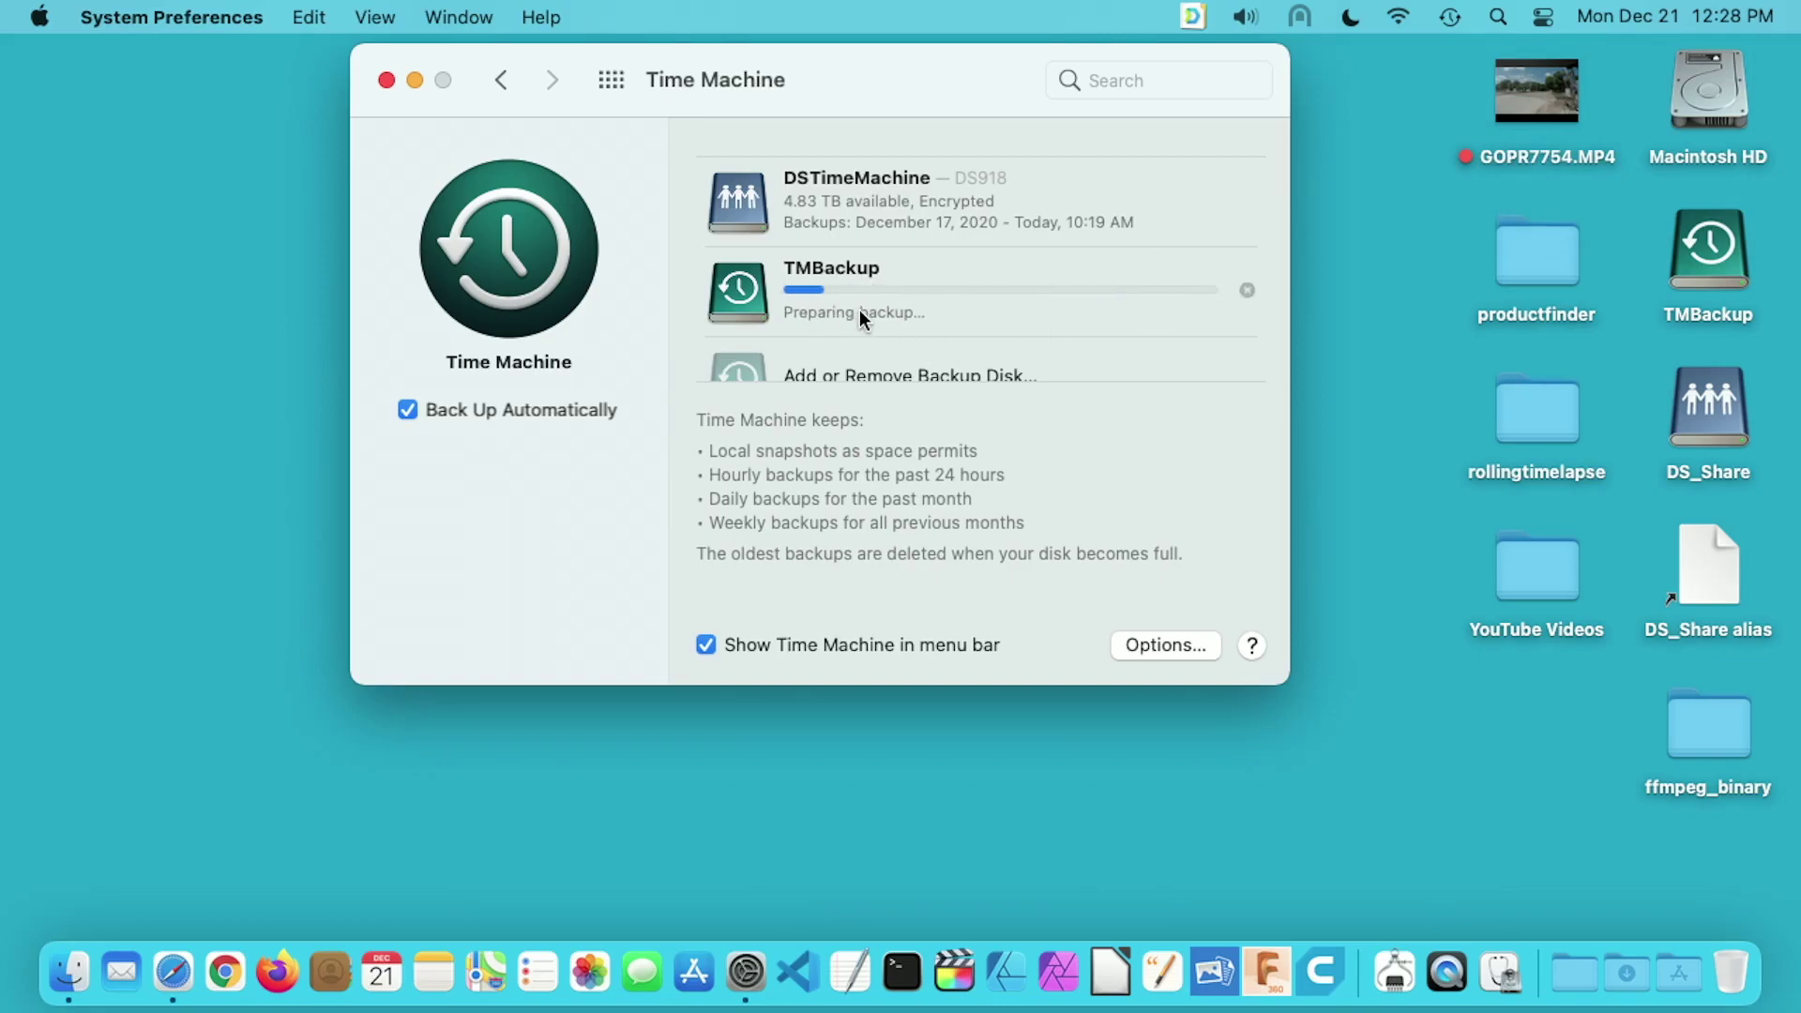
right_click(1698, 98)
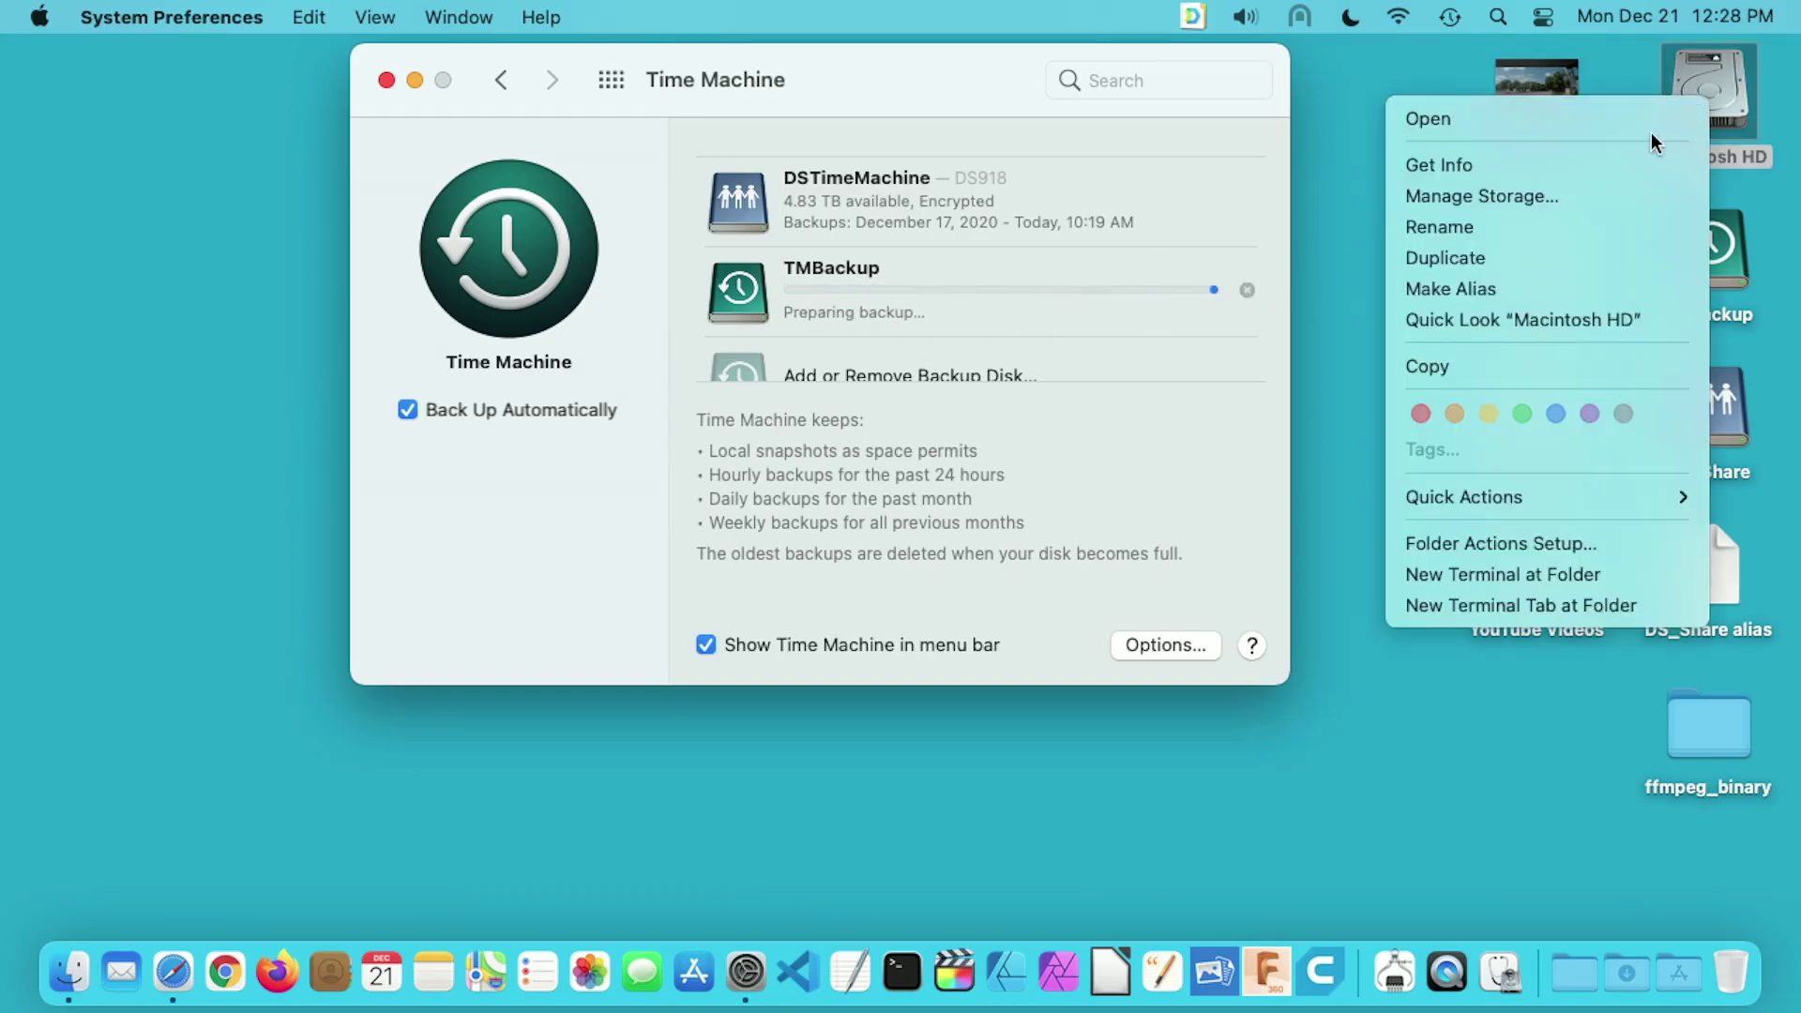
left_click(1630, 166)
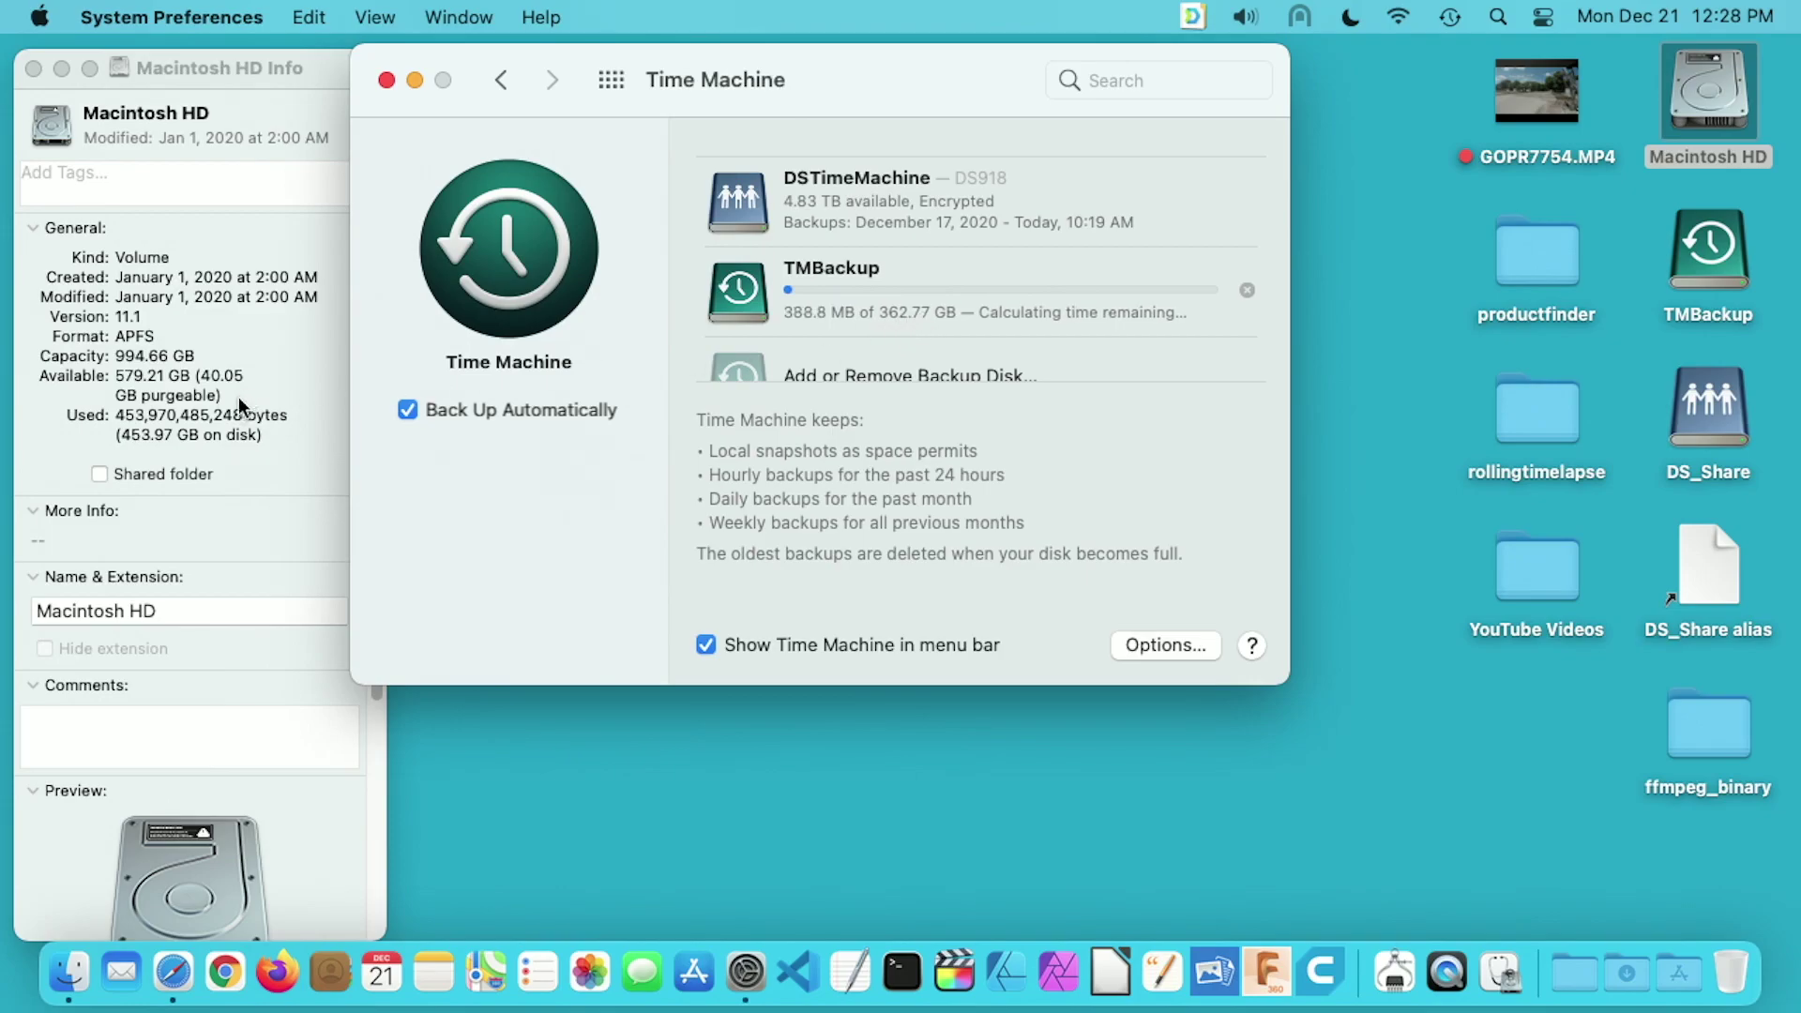
left_click(33, 68)
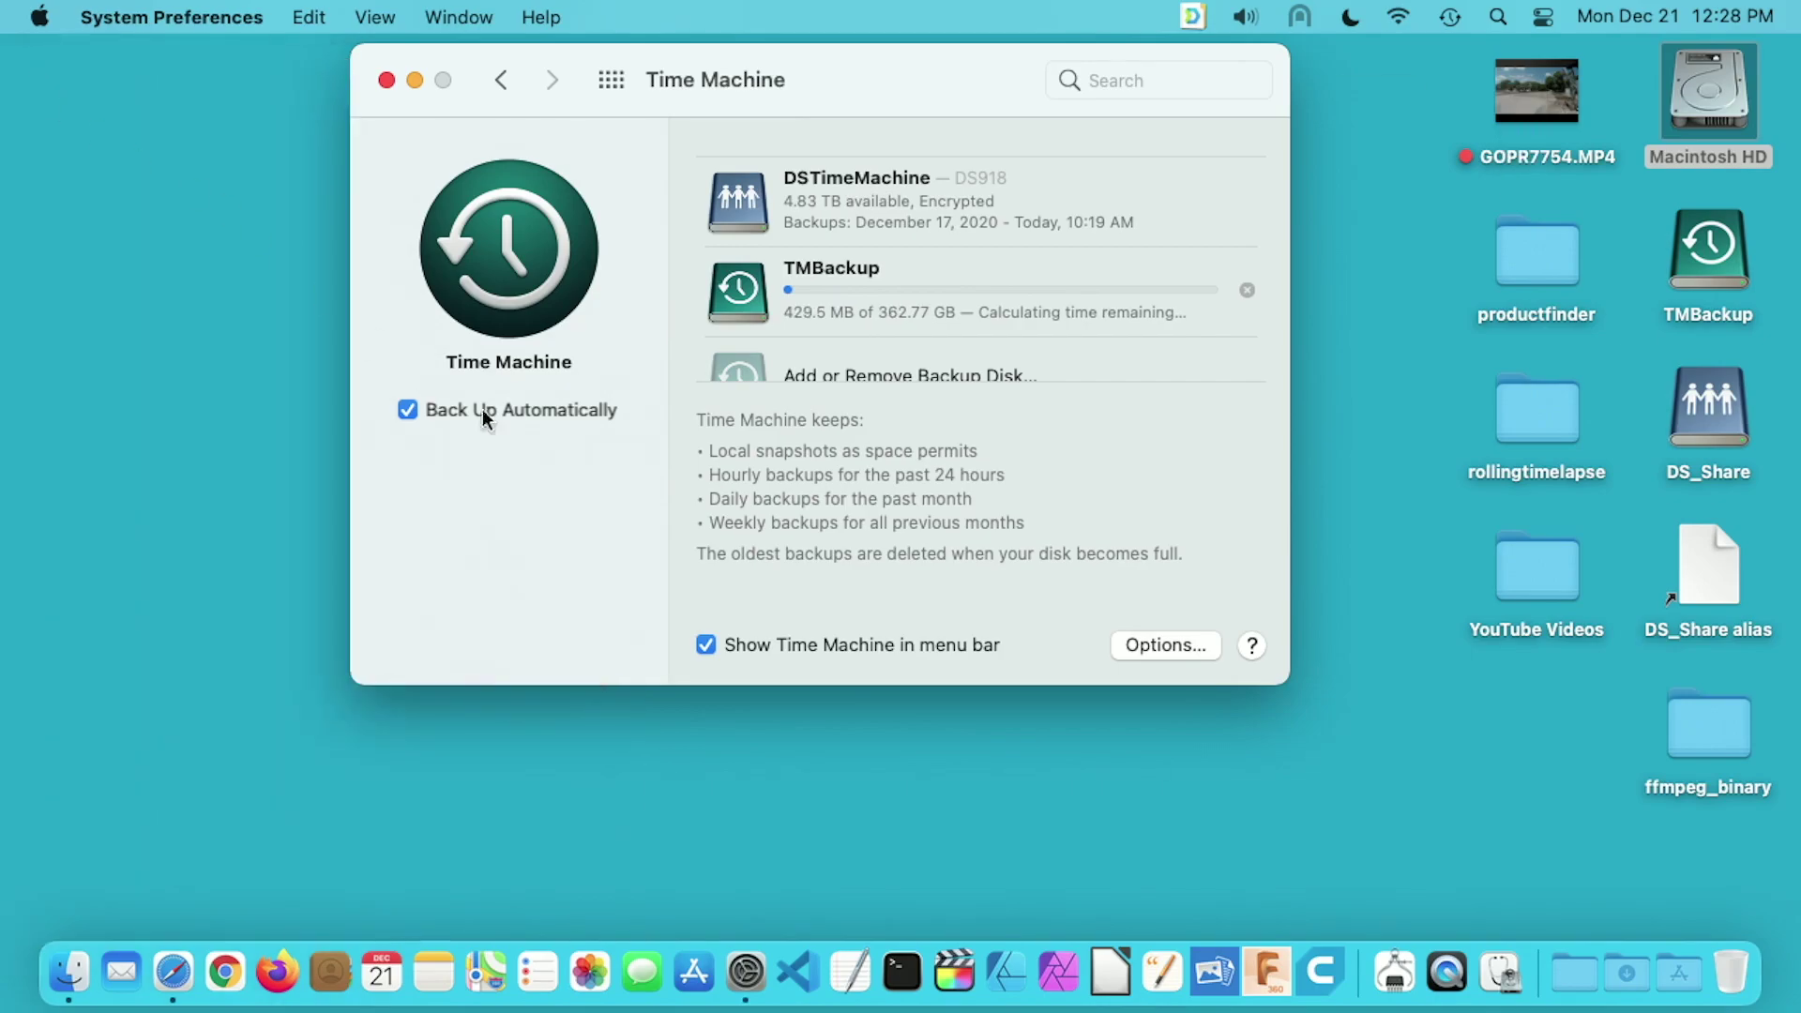
left_click(1120, 645)
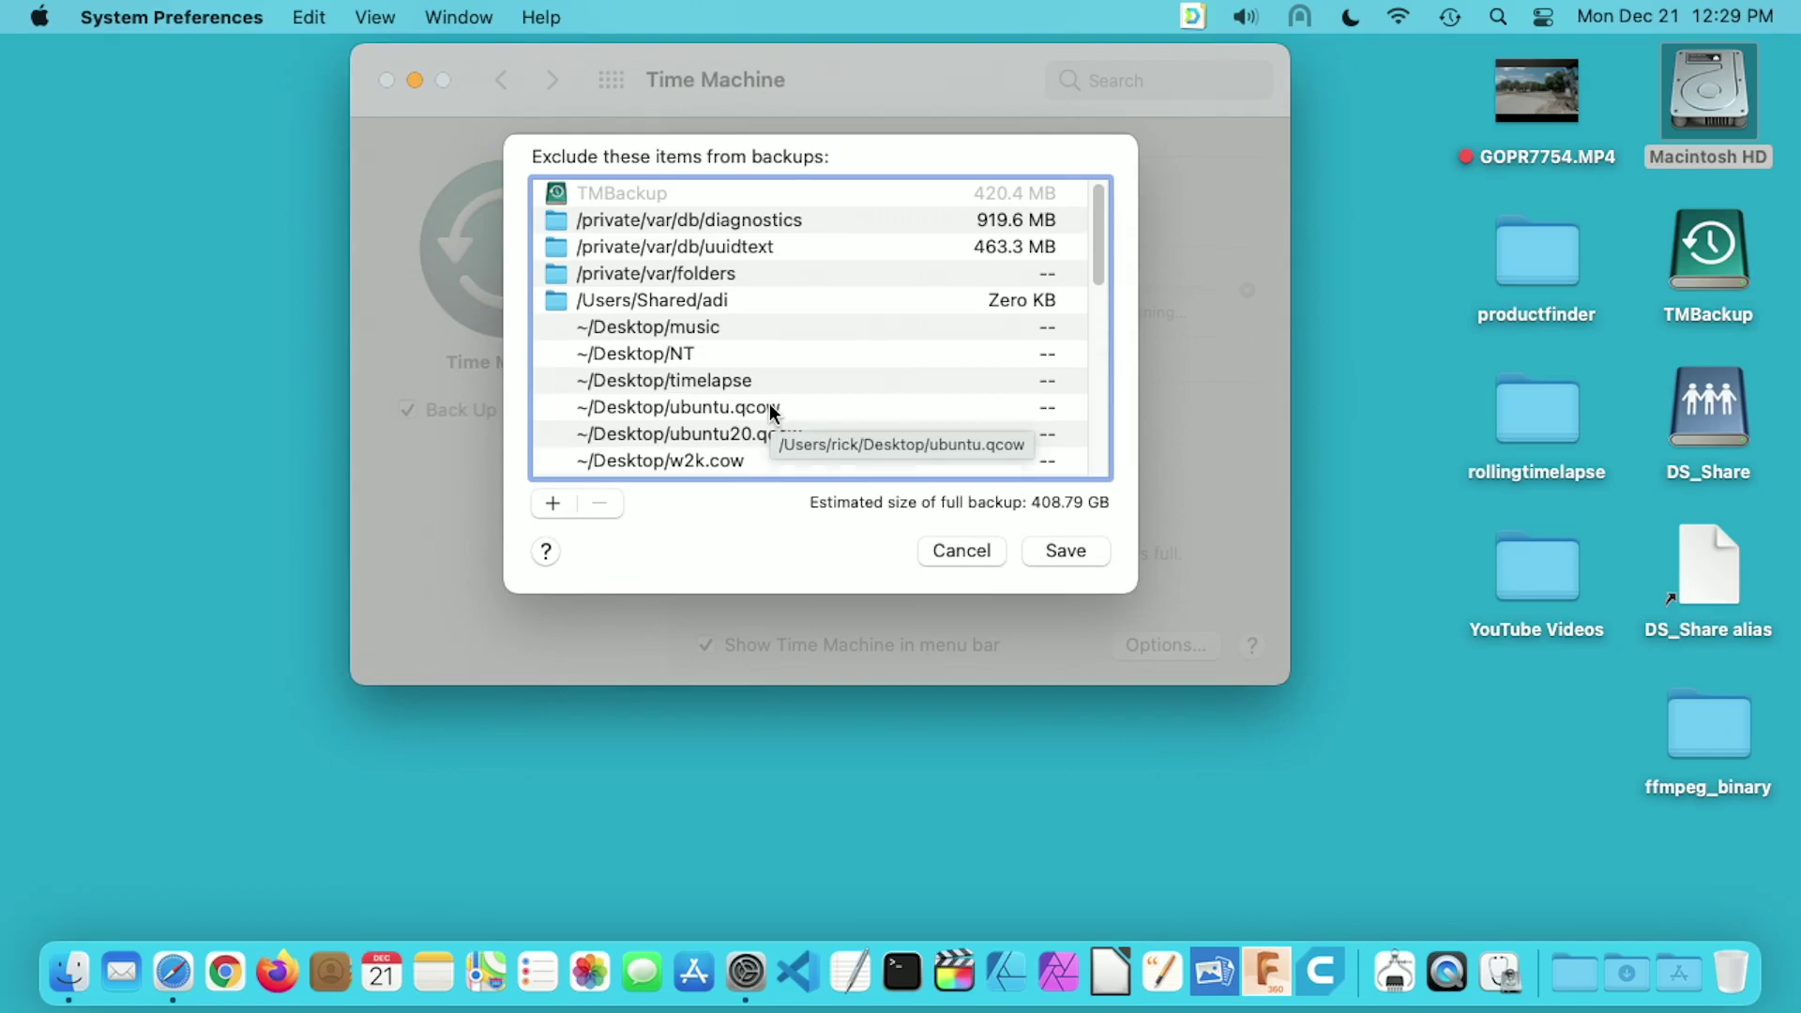
left_click(961, 550)
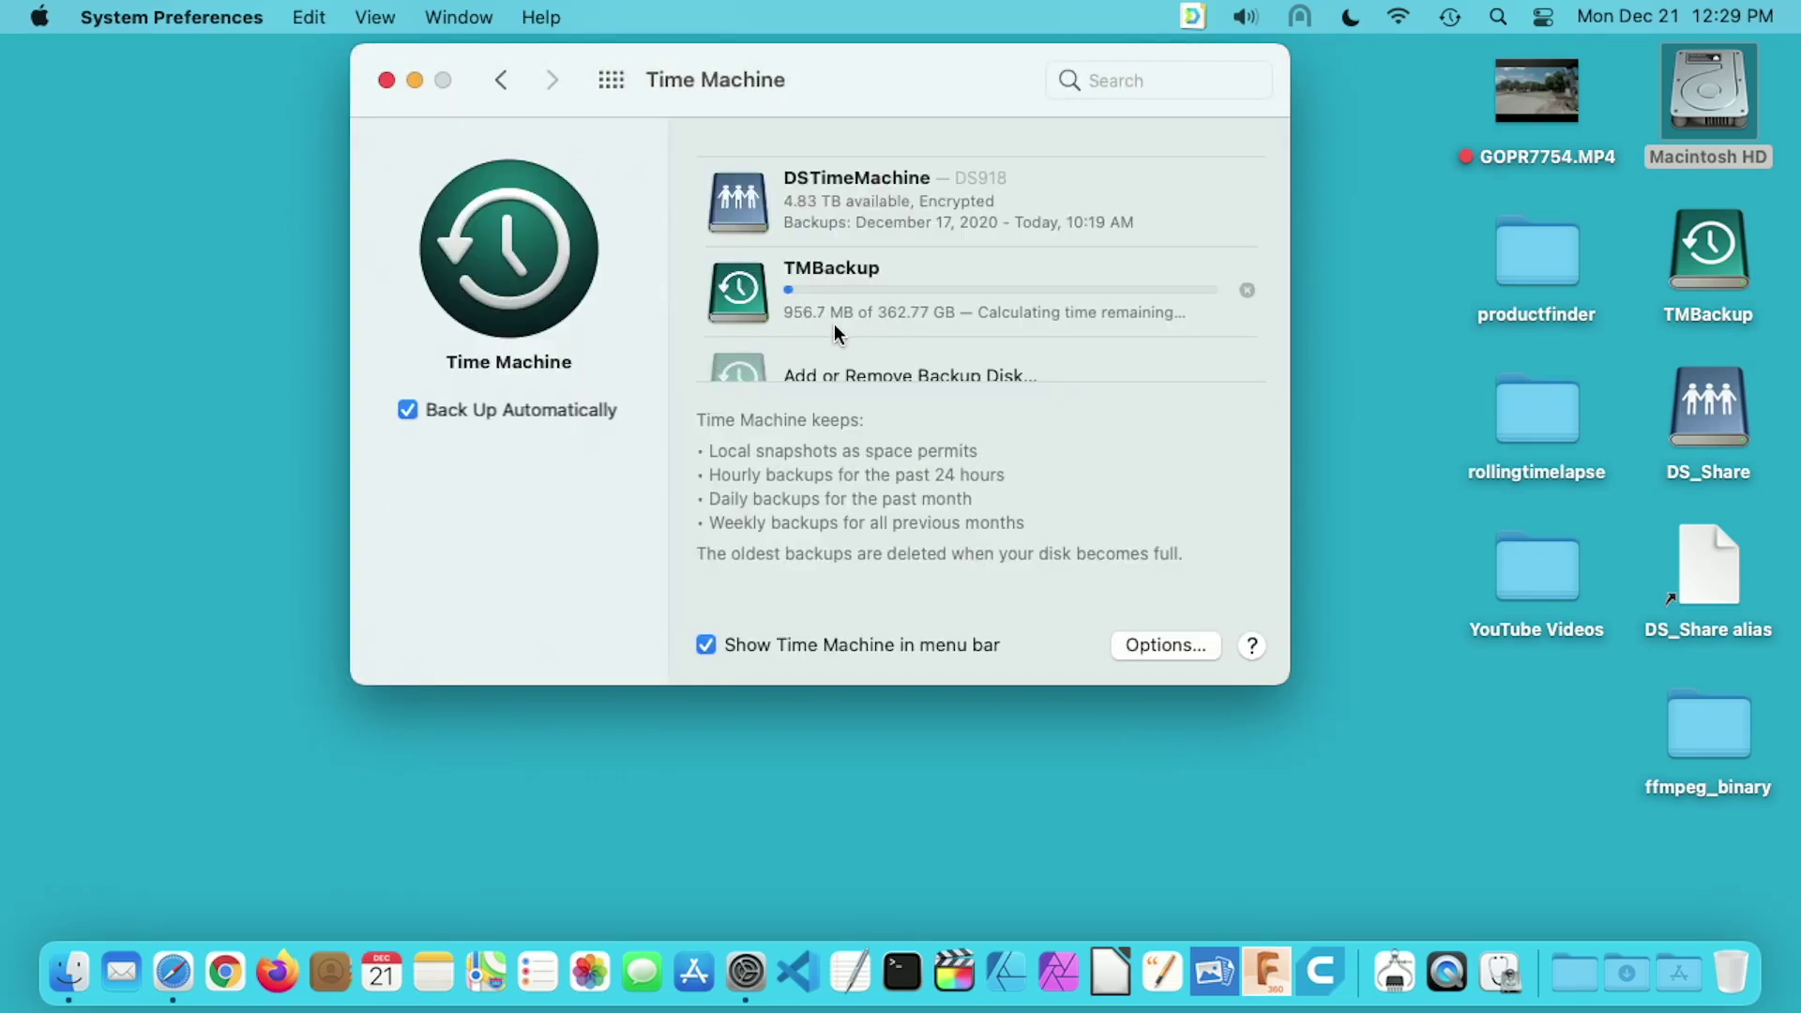